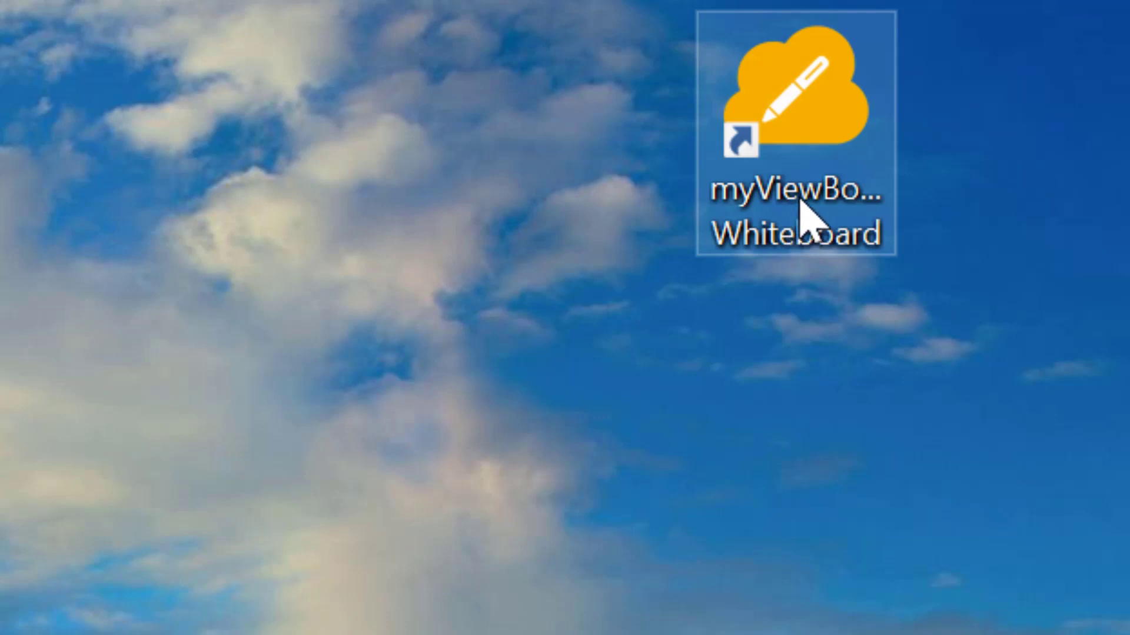
- Launch myViewBoard Whiteboard, put a small dot on the blank page, and choose Microsoft sign-in
click(801, 200)
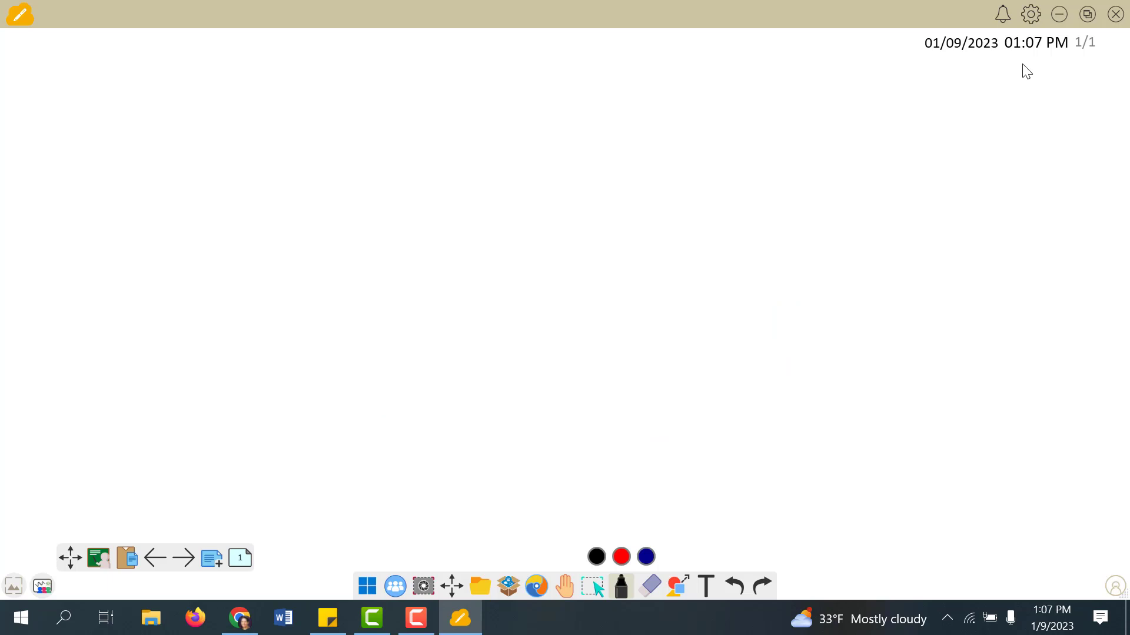
click(777, 451)
click(1114, 586)
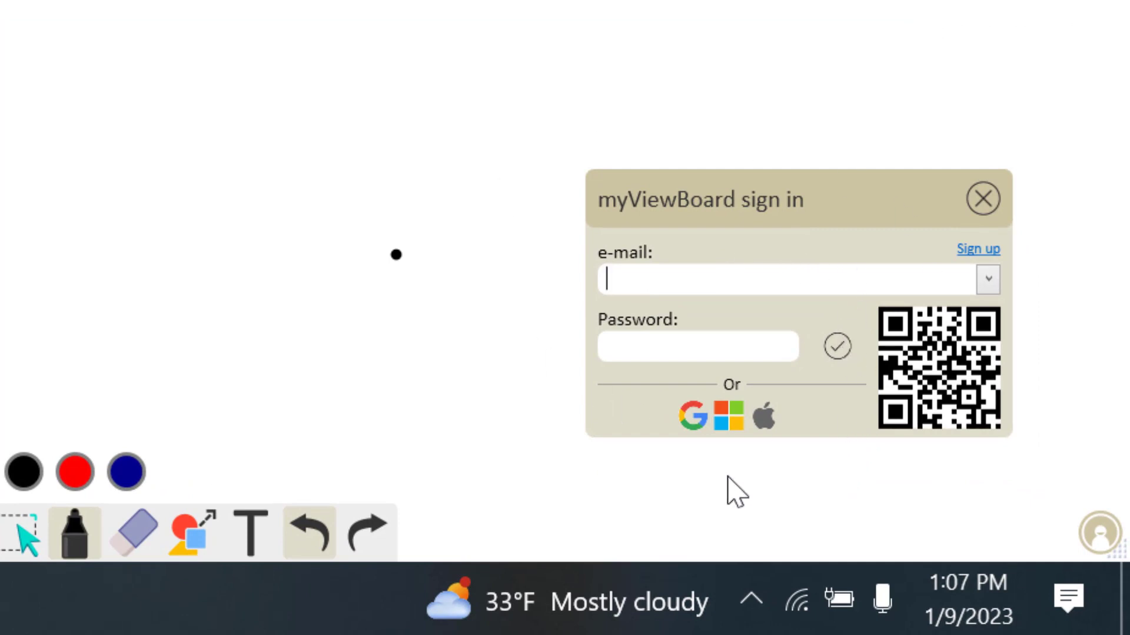
click(729, 417)
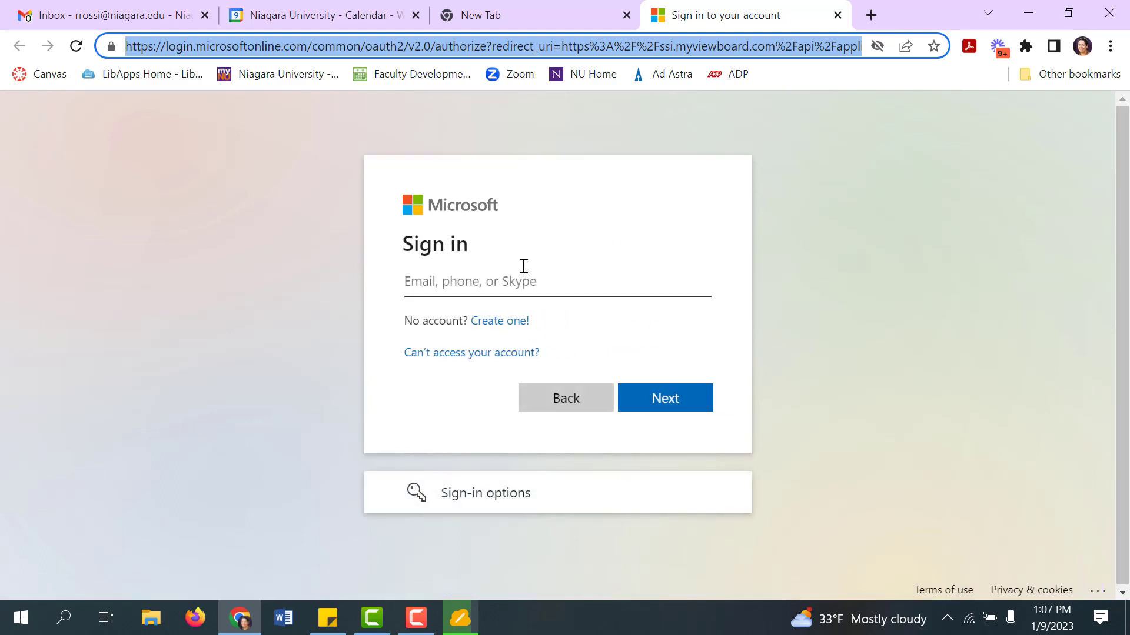
- Sign in with the university account's e-mail and password, declining to stay signed in
click(505, 280)
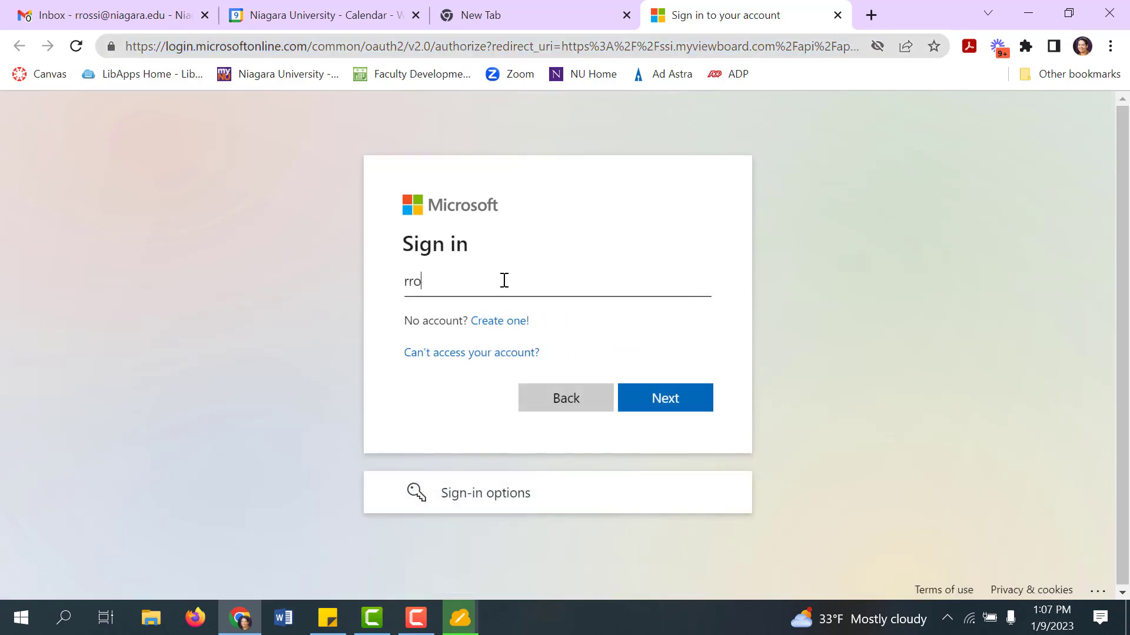
click(663, 409)
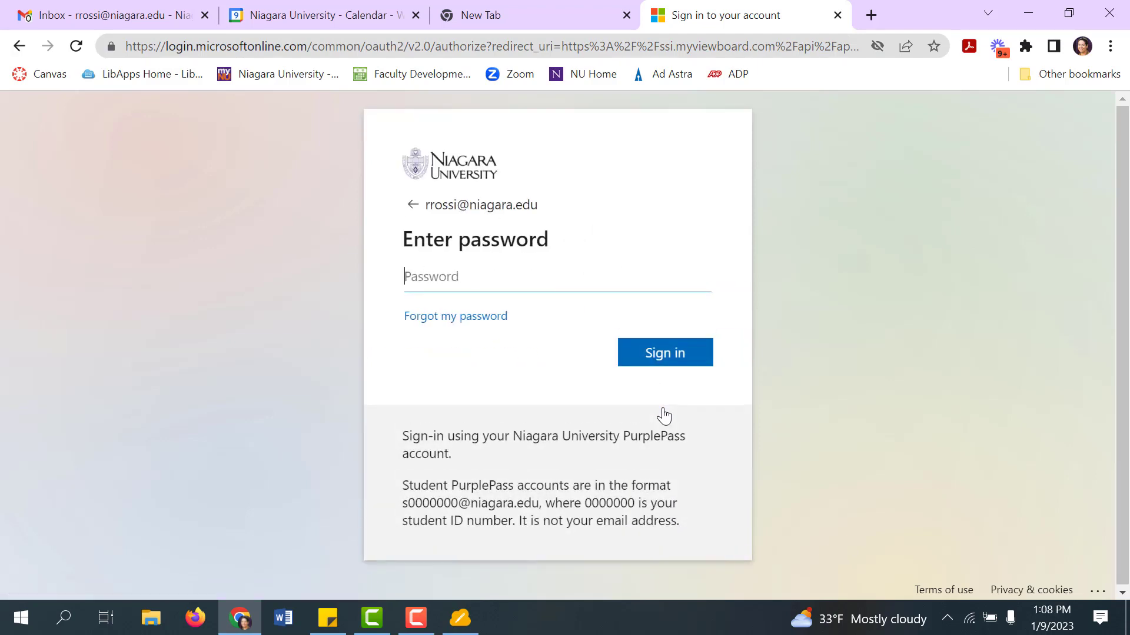
text(•••••••)
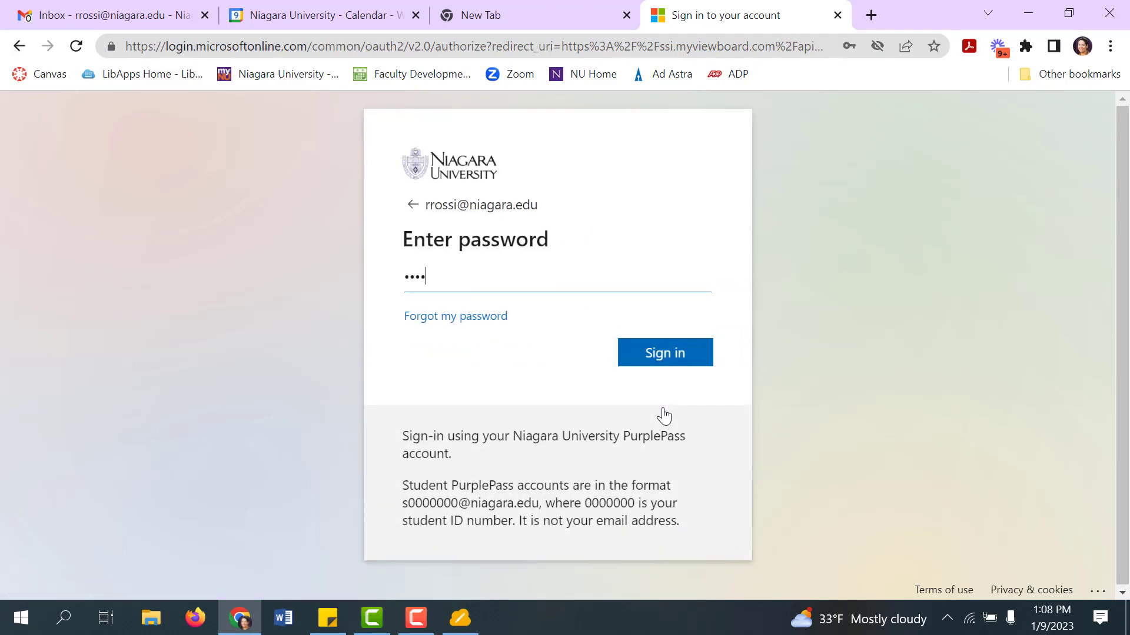
text(•••••••)
key(Return)
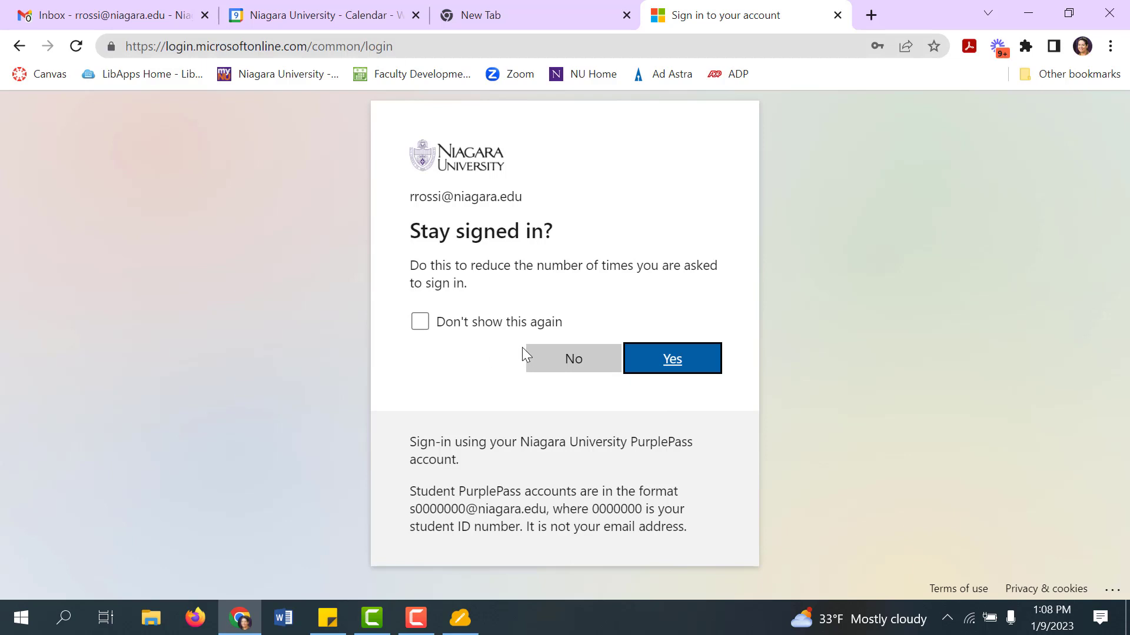
click(537, 359)
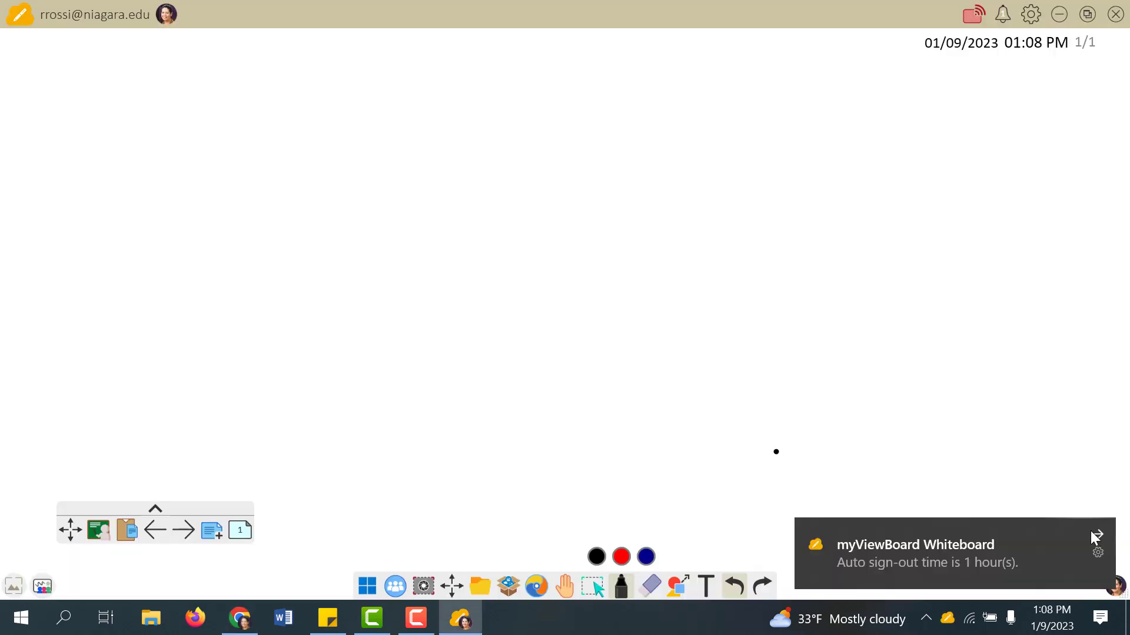
- Dismiss the auto sign-out notification and draw a freehand test stroke on the page
click(1095, 538)
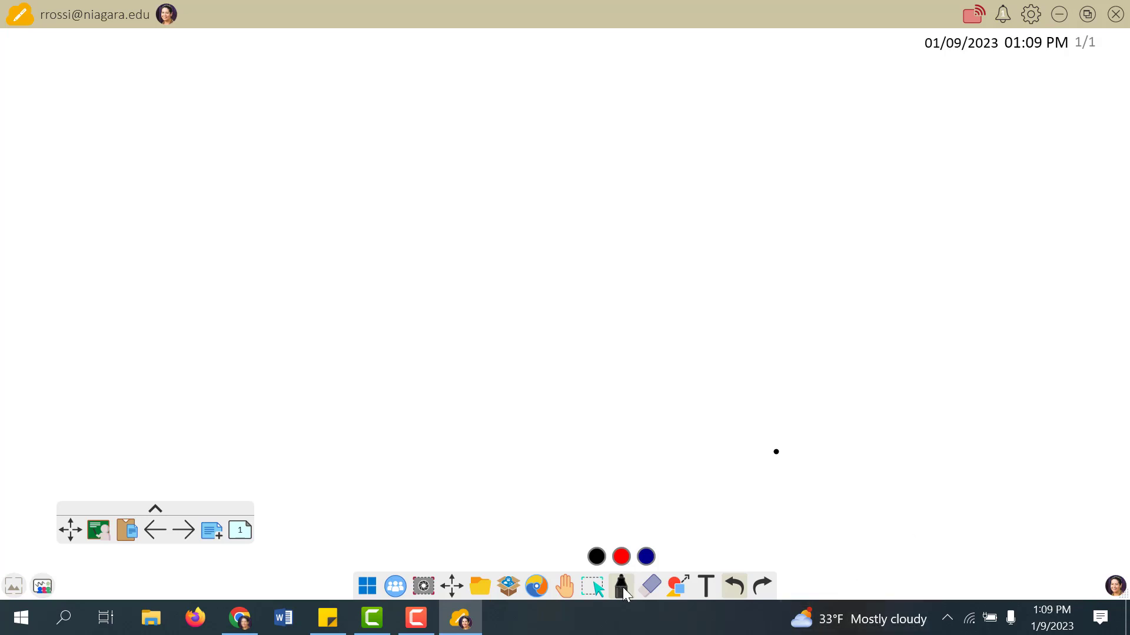
mouse_move(419, 240)
mouse_down()
mouse_move(412, 212)
mouse_move(464, 284)
mouse_move(491, 269)
mouse_up()
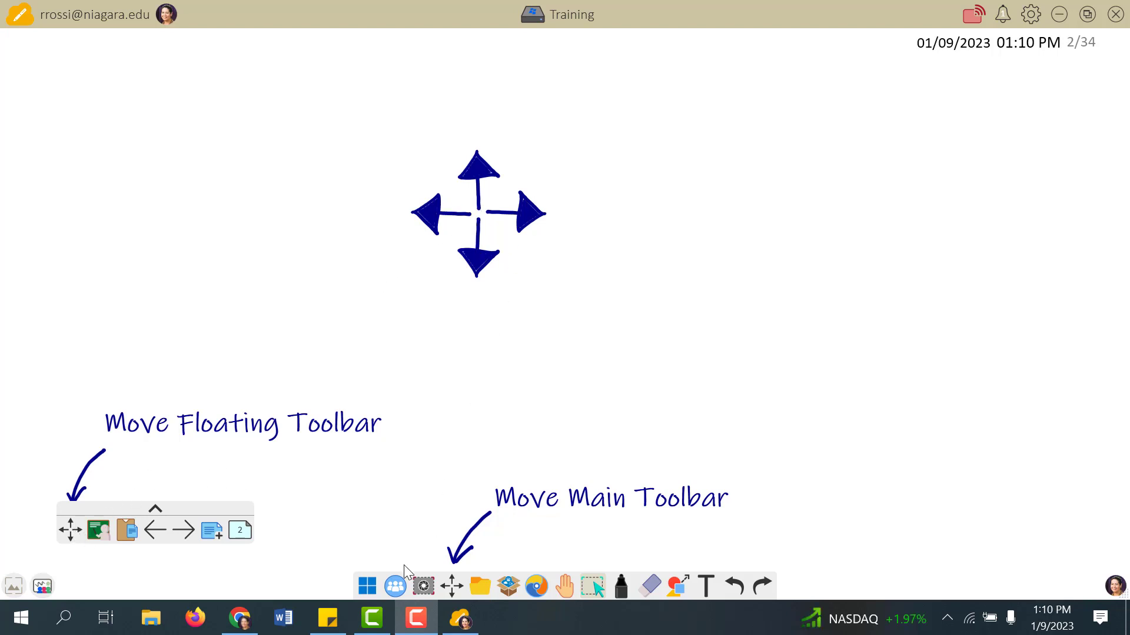
- Nudge the floating toolbar, dock the main toolbar left then back at the bottom, and advance to page 3
mouse_move(71, 532)
mouse_down()
mouse_move(73, 217)
mouse_move(257, 219)
mouse_move(69, 506)
mouse_move(81, 539)
mouse_up()
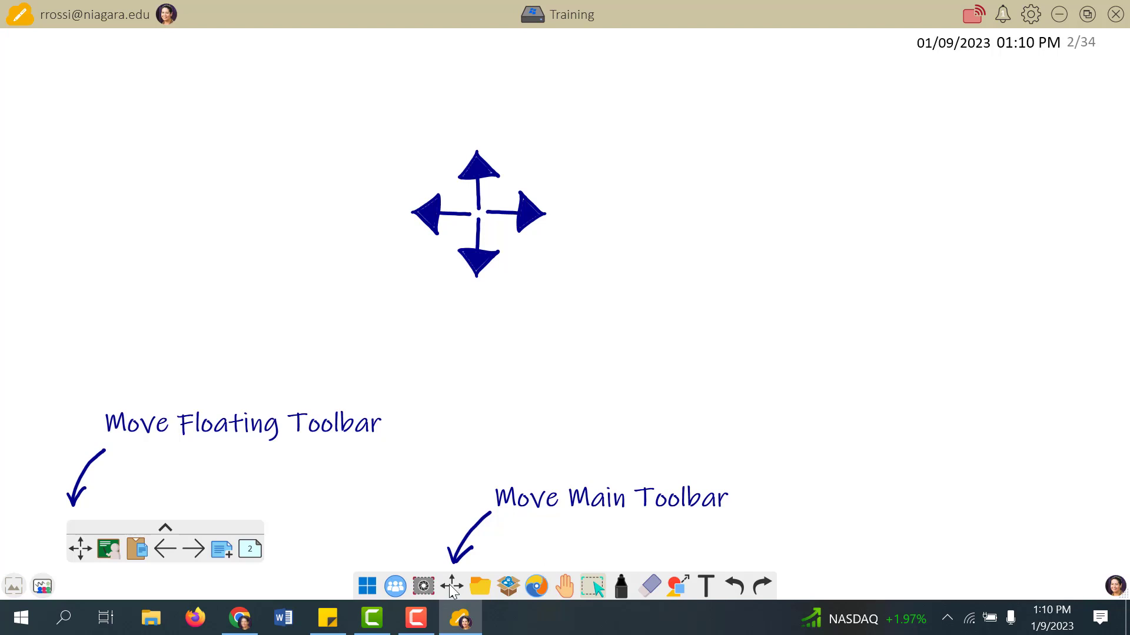
drag(452, 588, 74, 349)
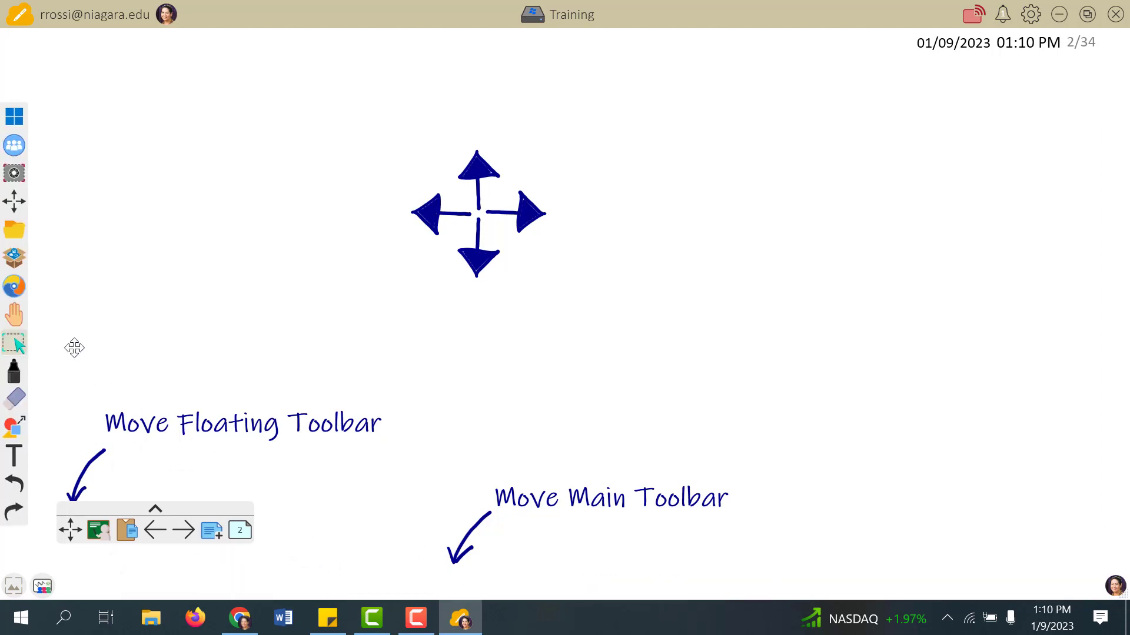
drag(18, 207, 502, 597)
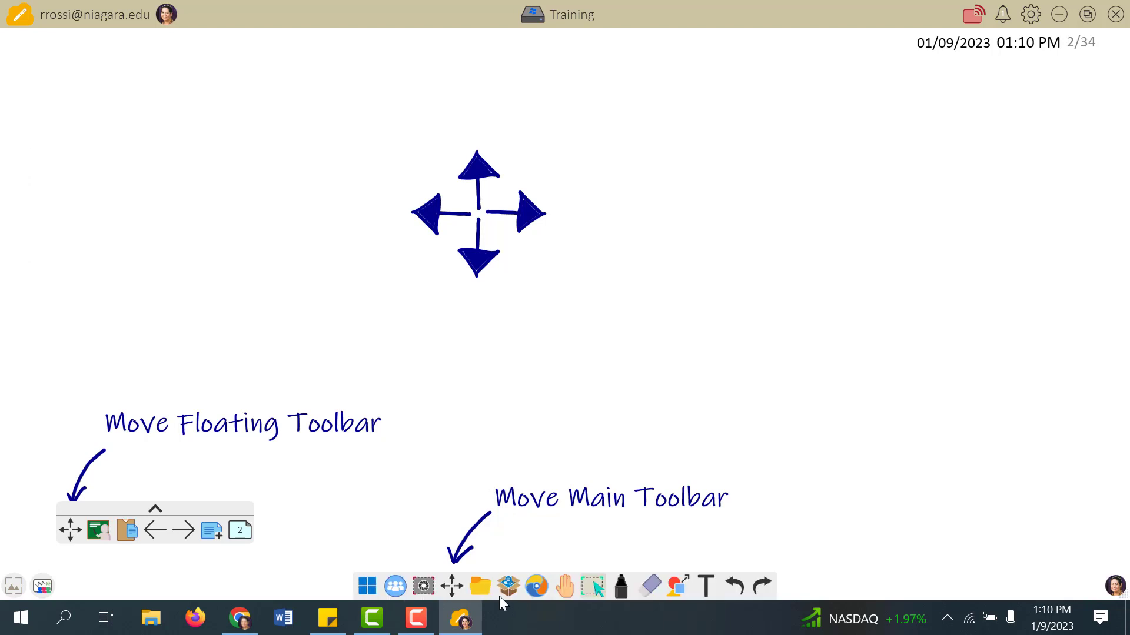
click(184, 531)
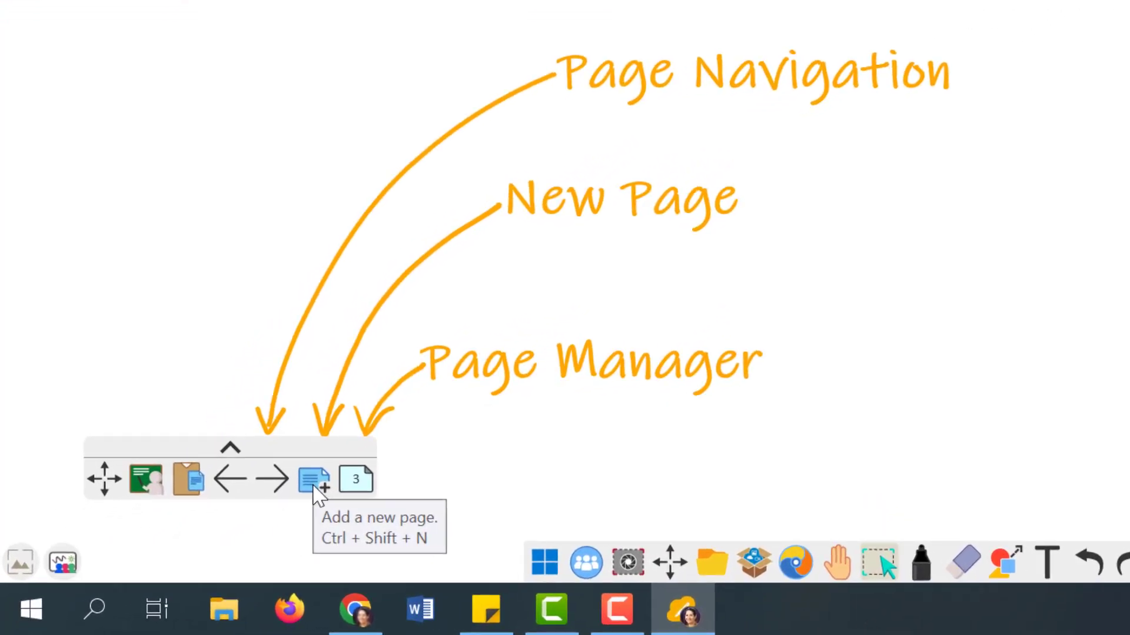
- Browse the page thumbnails in the Page Manager and grid view, then add a blank page 4
click(368, 484)
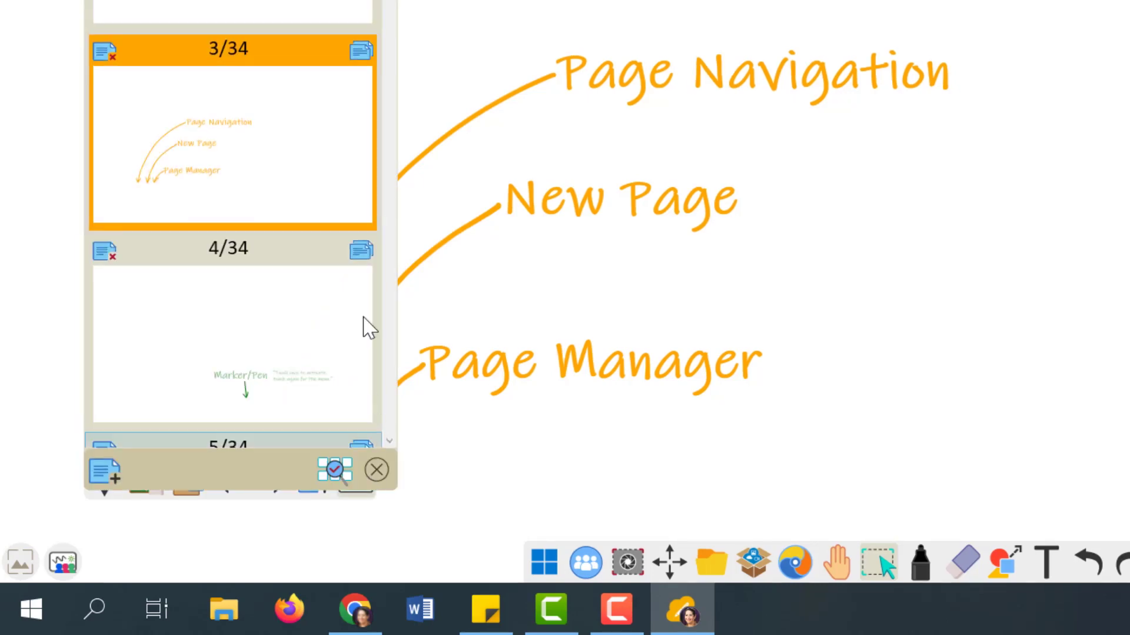
drag(266, 132, 252, 86)
click(253, 524)
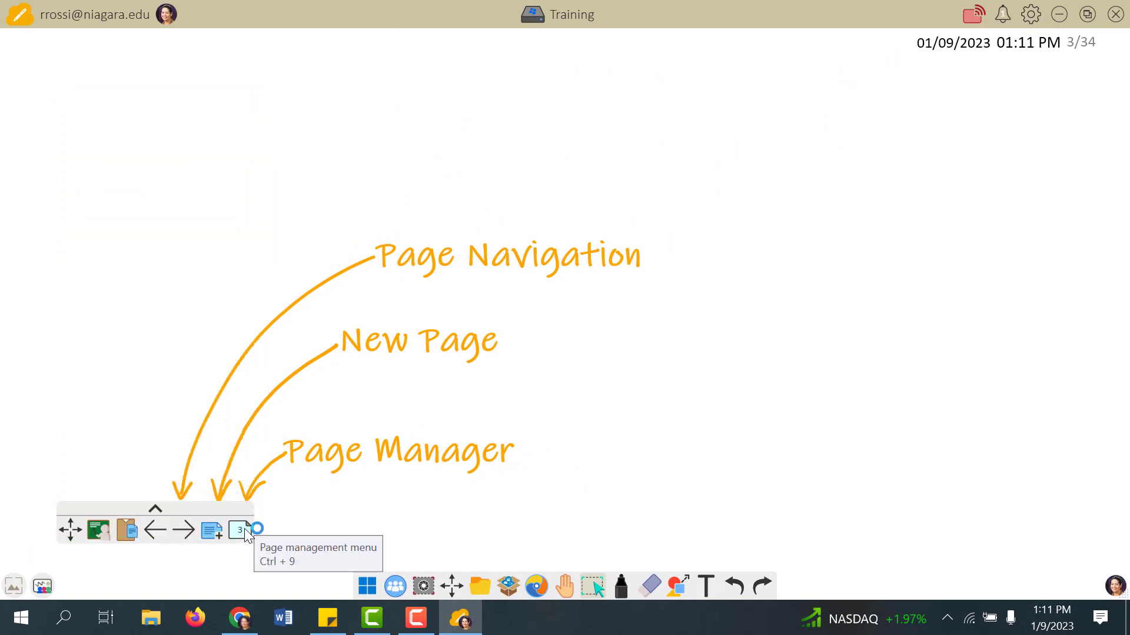
click(245, 528)
click(230, 527)
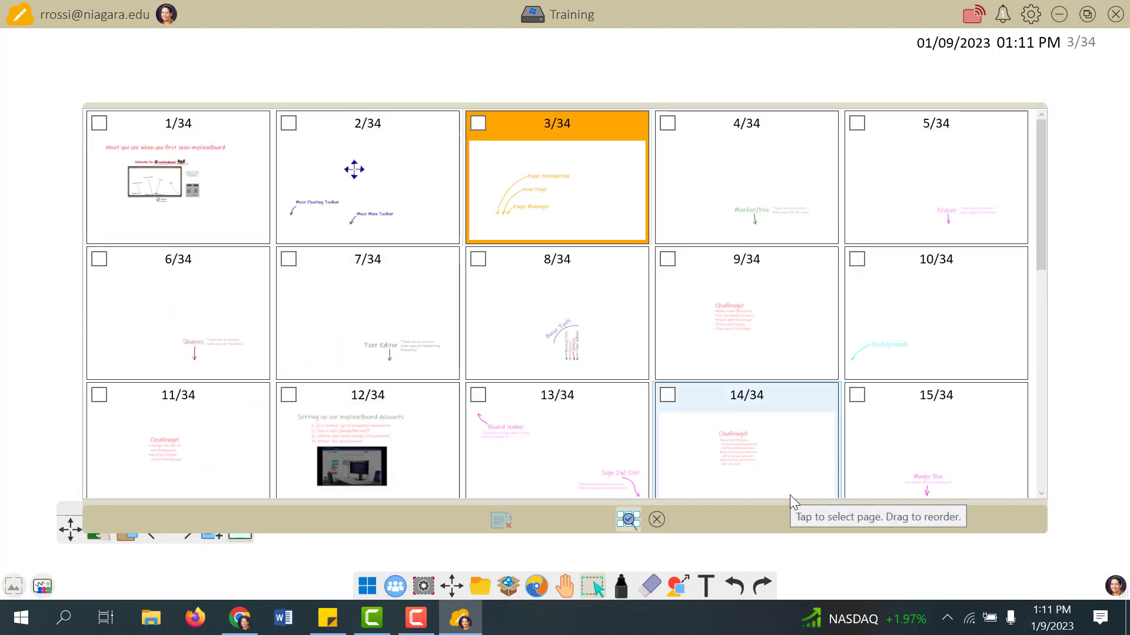
click(656, 520)
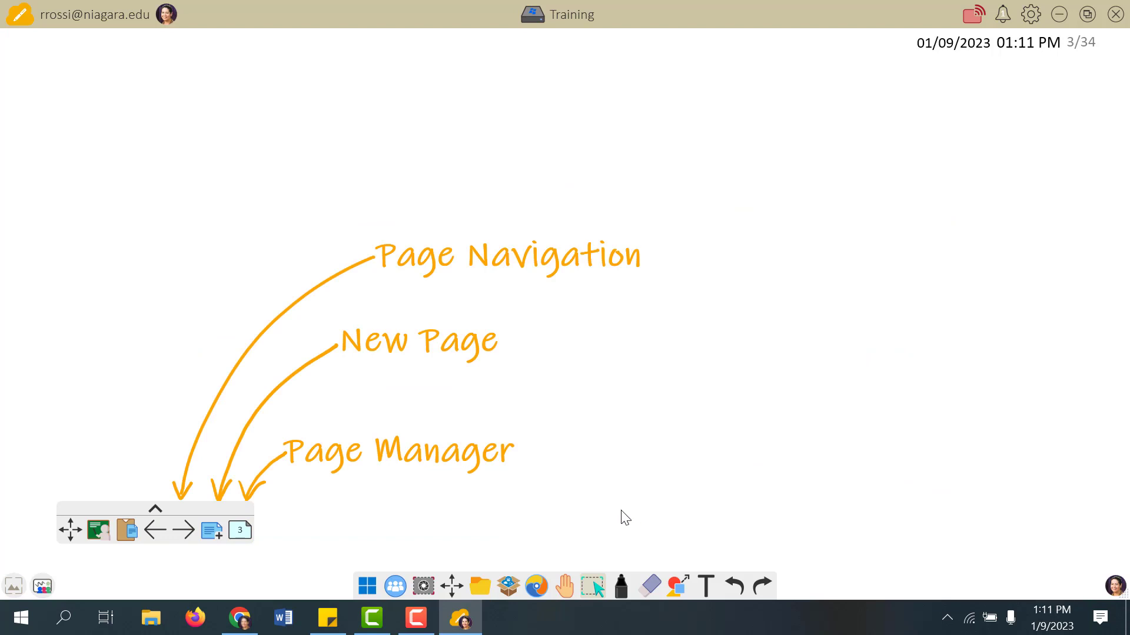
click(214, 533)
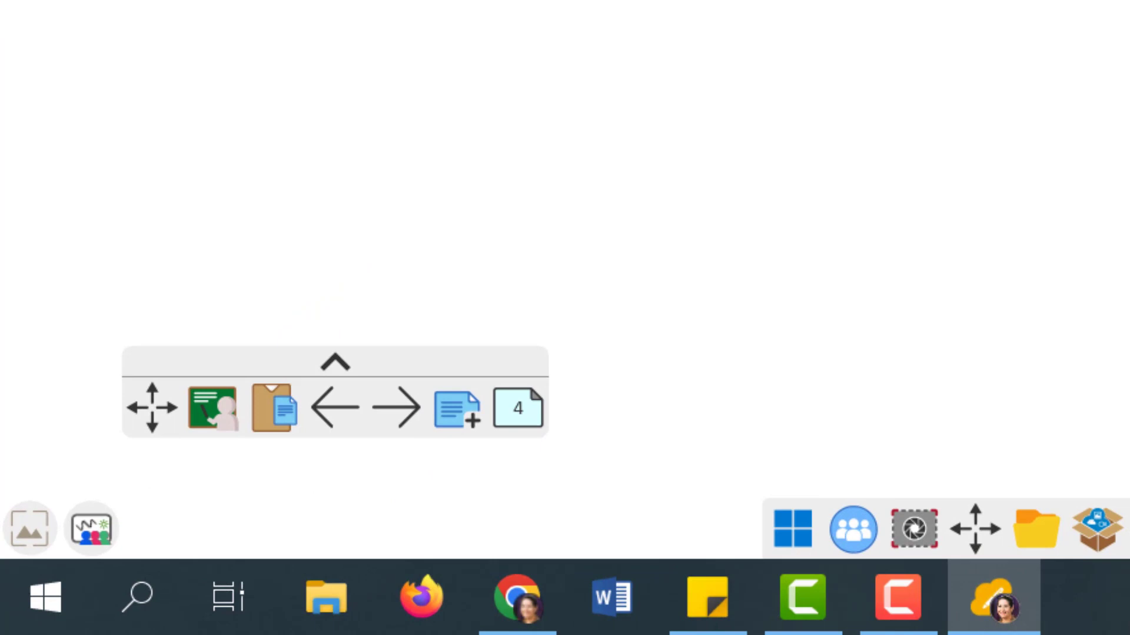
- Write a thick and a thin blue R with the marker on page 5, then pick the Eraser on page 6
click(396, 407)
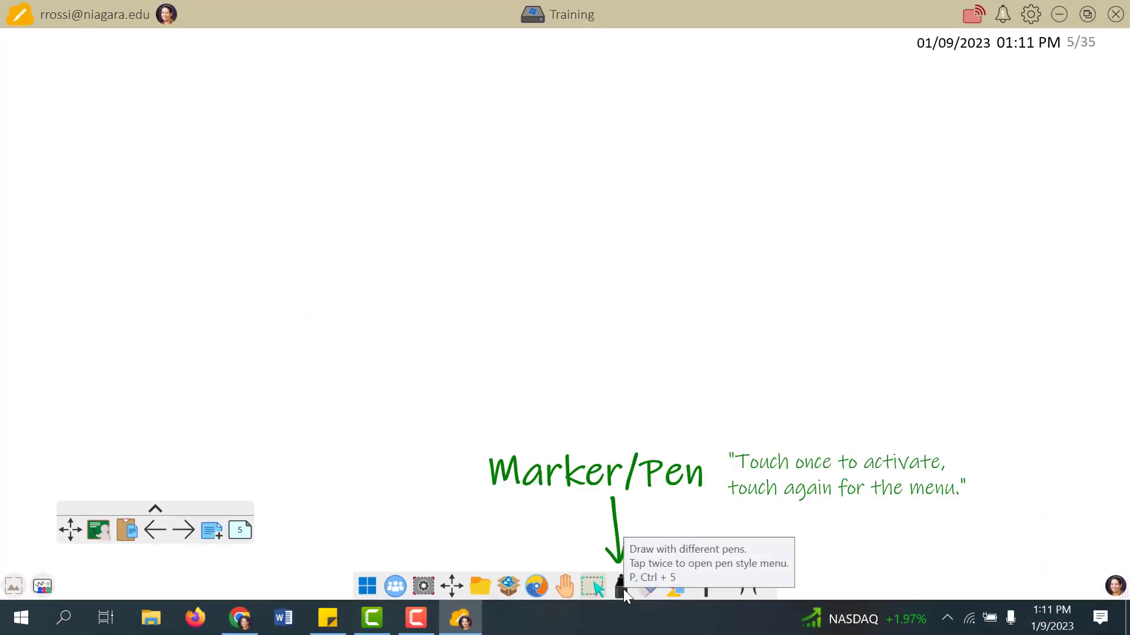
click(623, 588)
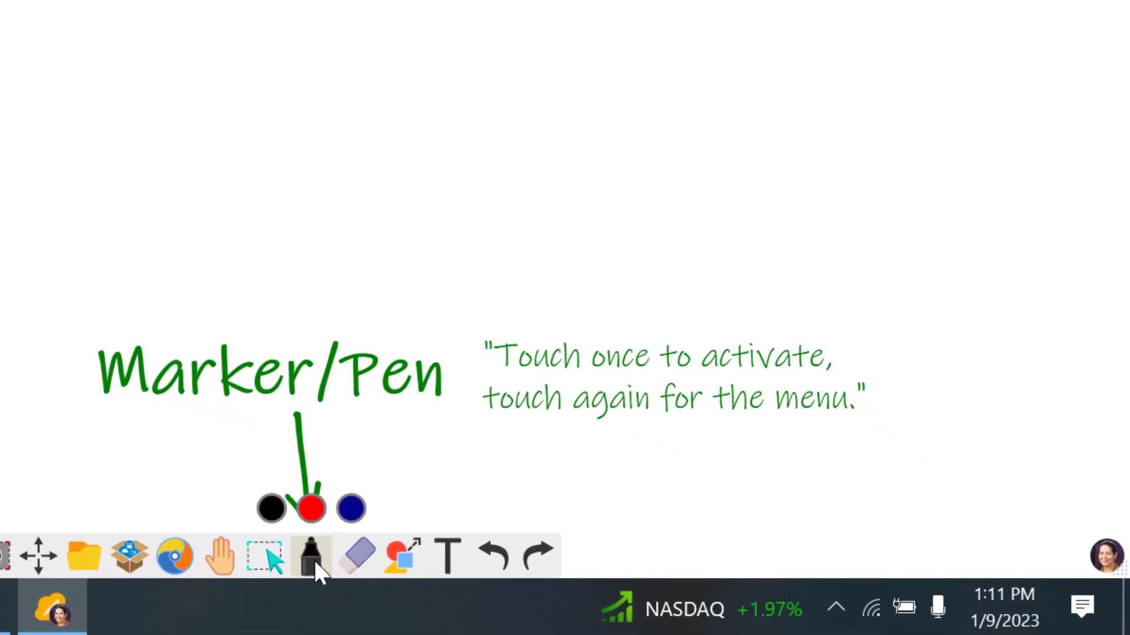
click(312, 559)
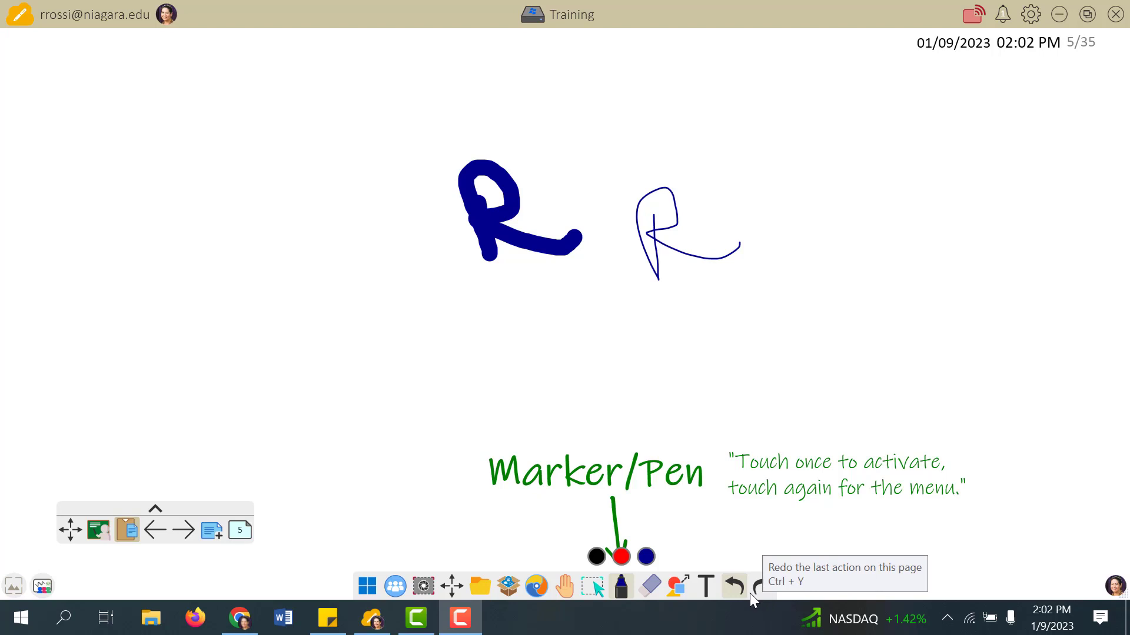
click(187, 532)
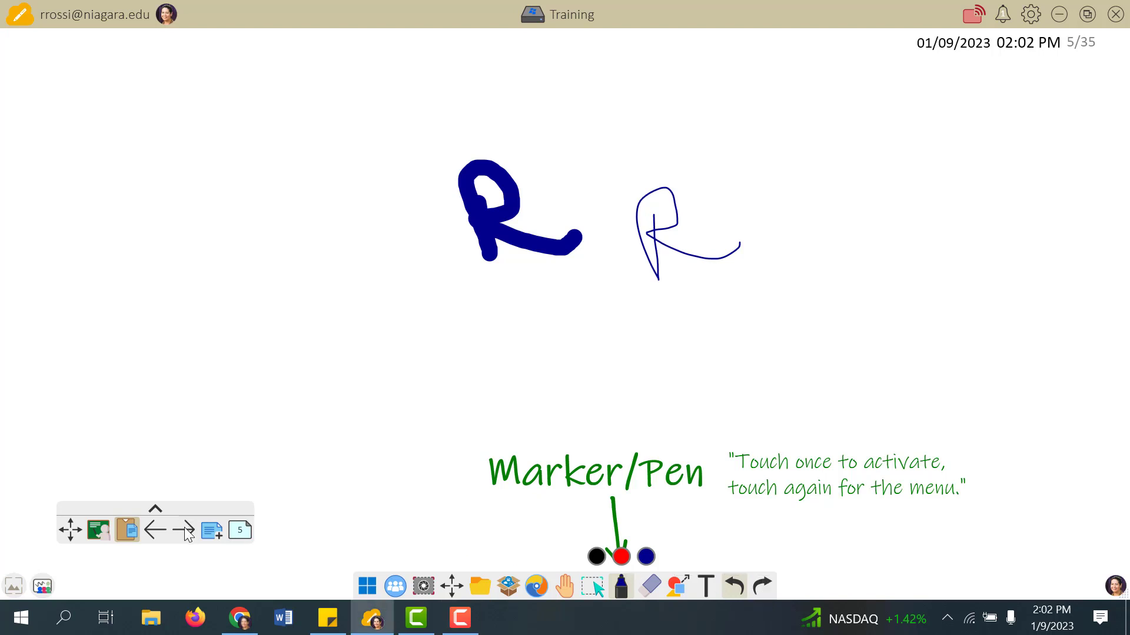
click(651, 584)
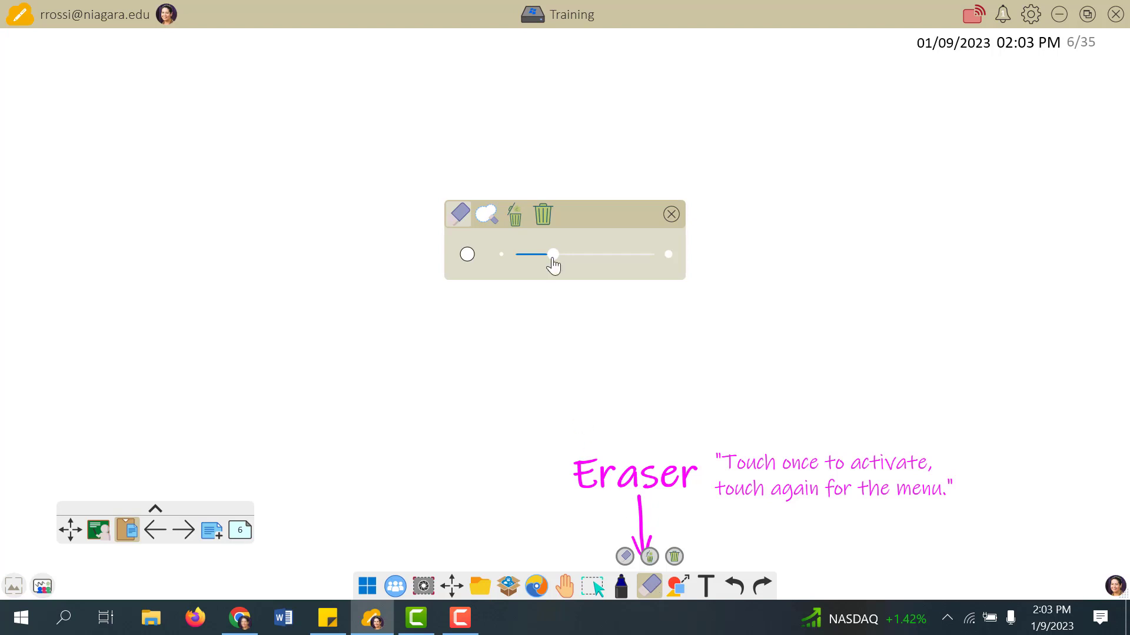
- Enlarge the eraser, switch to lasso mode, and encircle the red handwritten word to erase it
drag(553, 255, 623, 256)
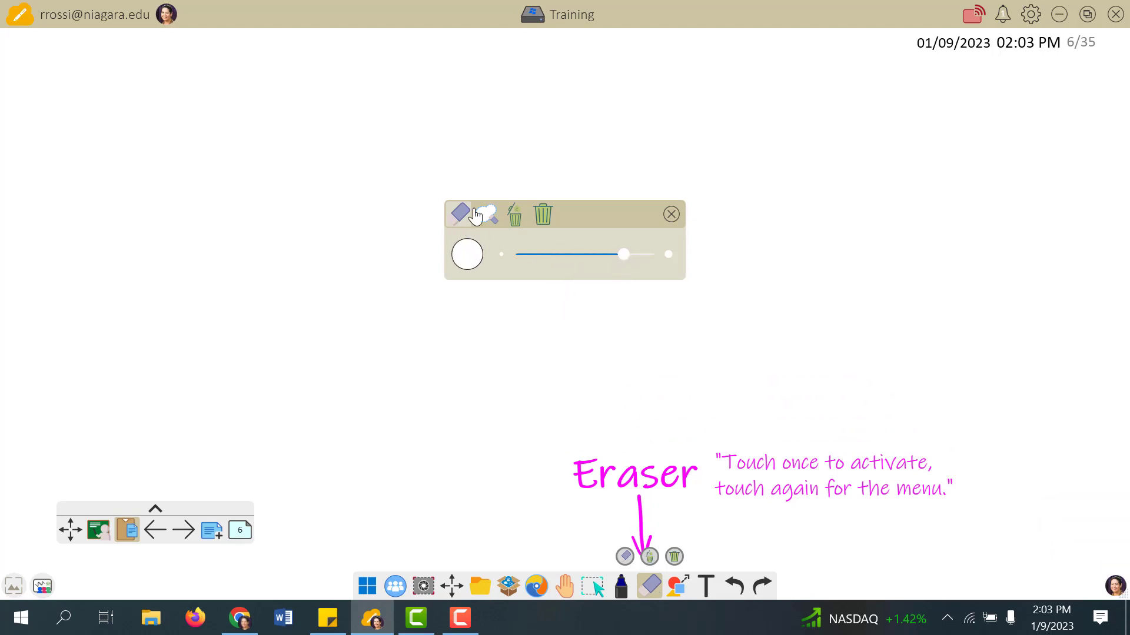
click(482, 217)
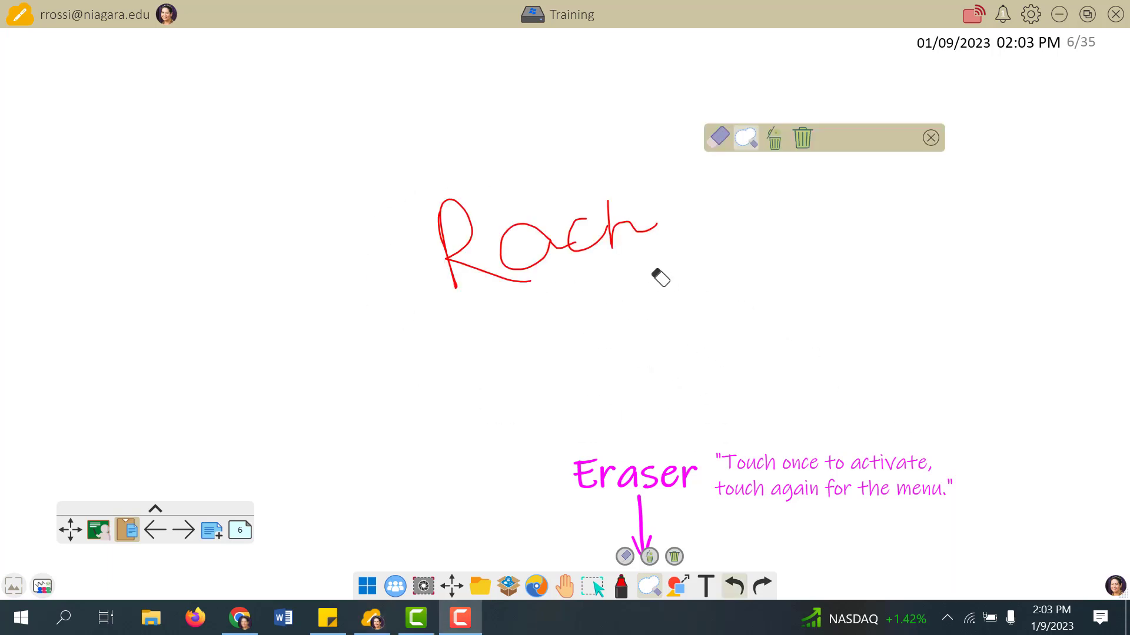
mouse_move(652, 269)
mouse_down()
mouse_move(671, 166)
mouse_move(484, 116)
mouse_move(383, 198)
mouse_move(527, 312)
mouse_move(652, 269)
mouse_up()
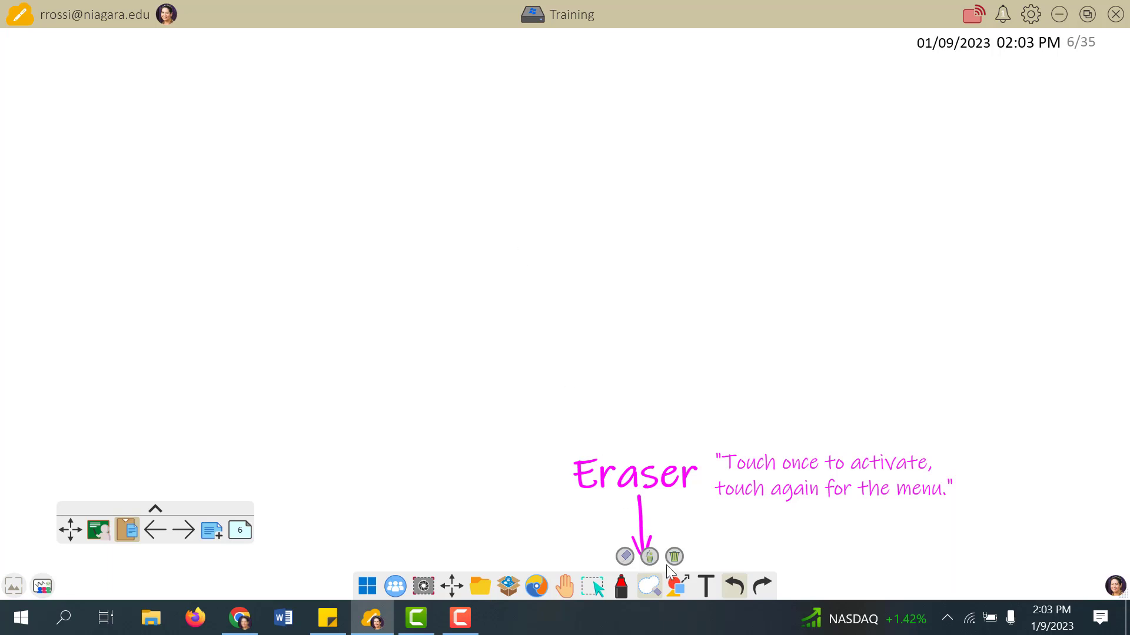
- Move to the Shapes page 7 and select the right triangle in the Shapes panel
click(183, 530)
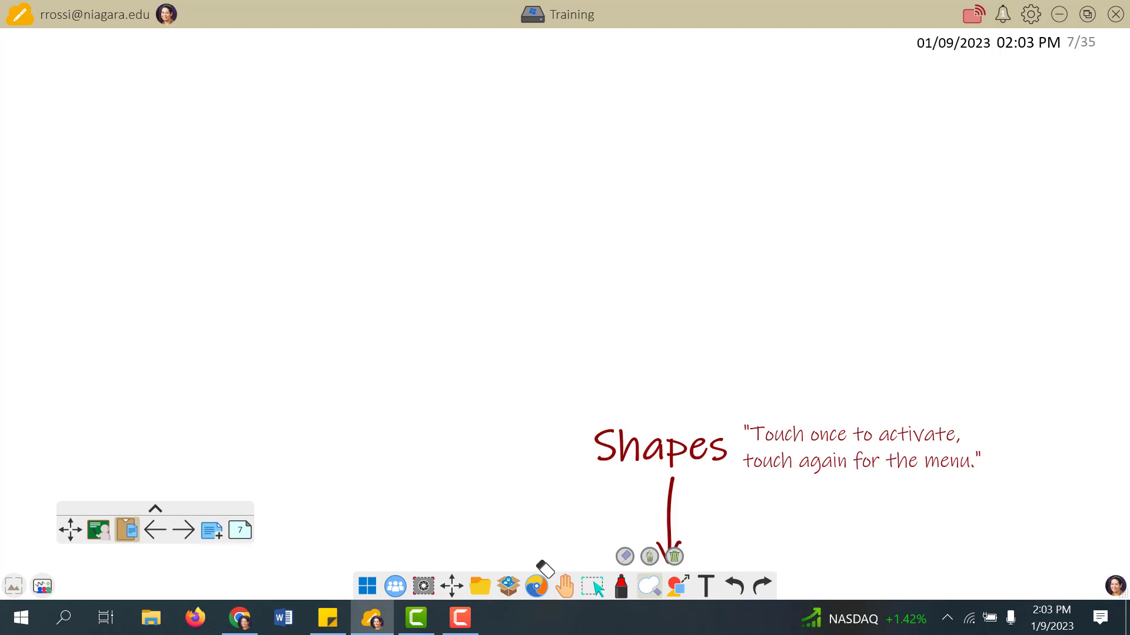
click(678, 589)
click(677, 587)
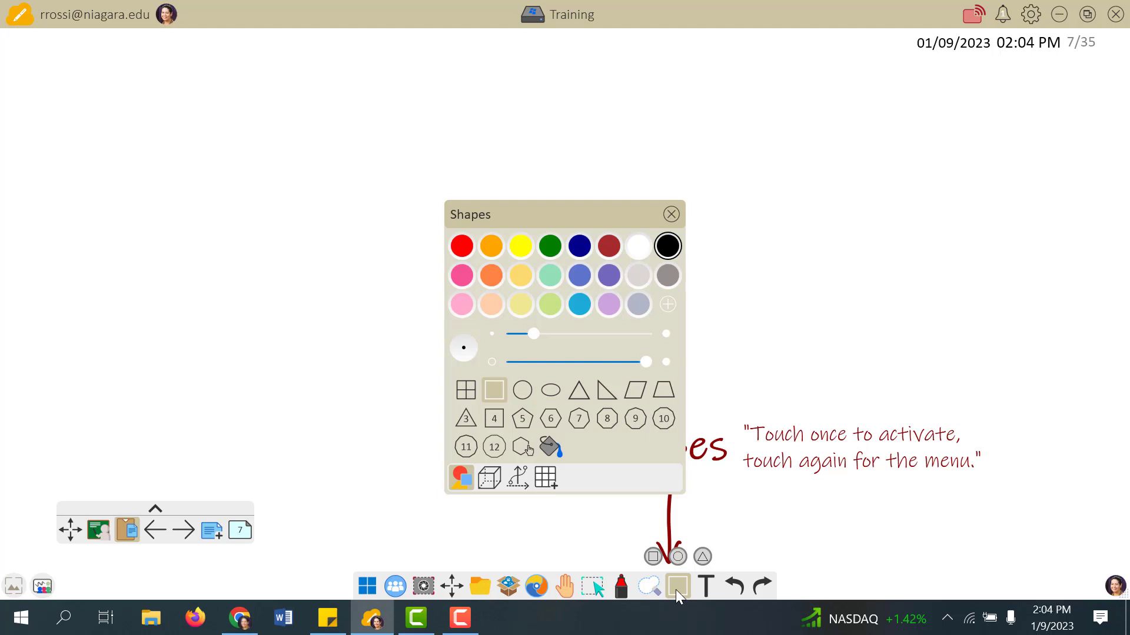
click(606, 391)
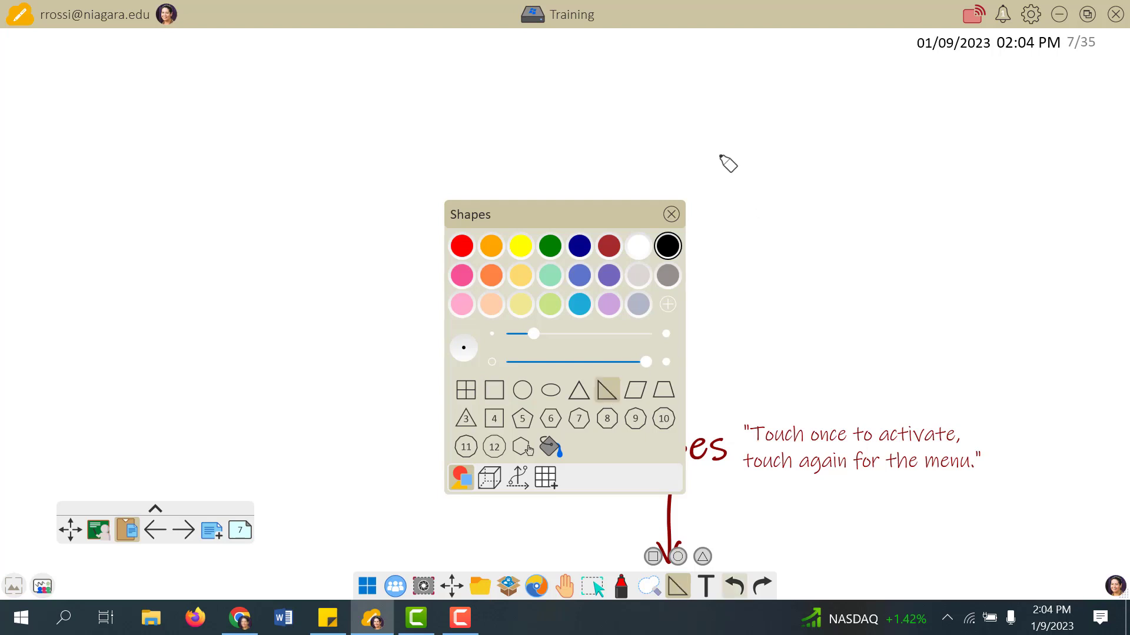
- Draw and rotate a right triangle, showing sides 6.8, 9.7, 11.9 cm and angles 90°, 55°, 35°
drag(697, 107, 1070, 370)
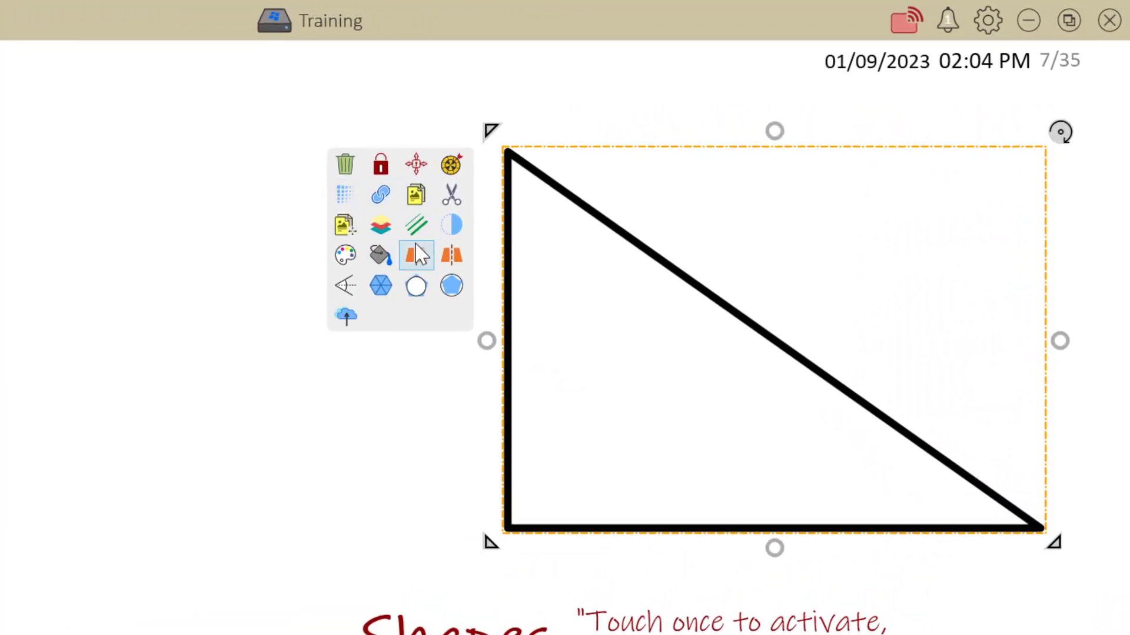
click(456, 168)
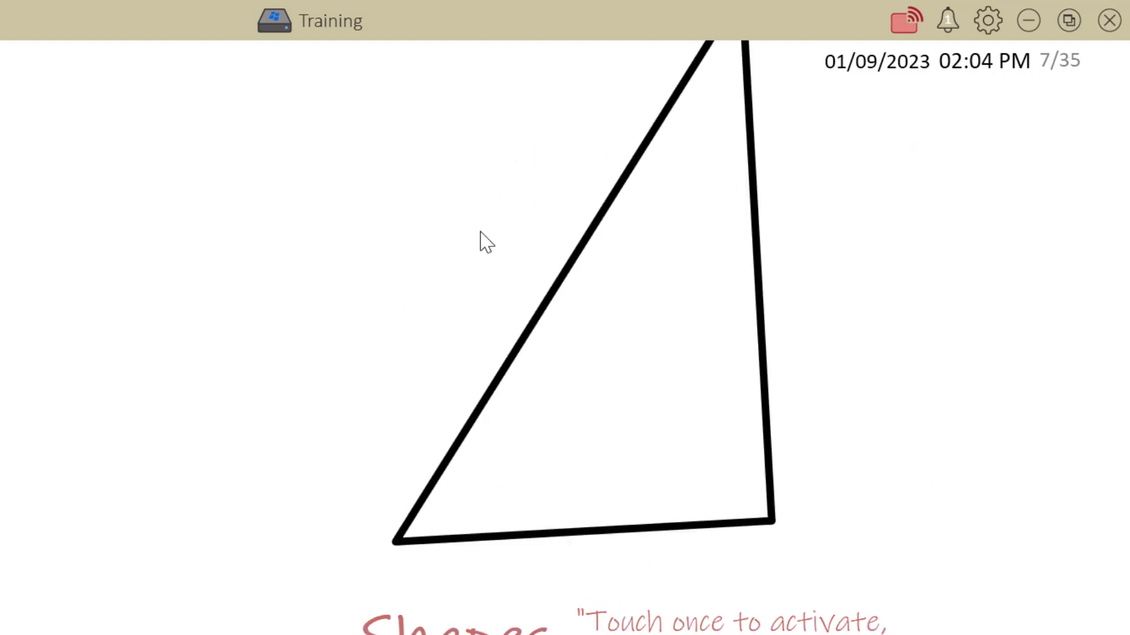
click(574, 362)
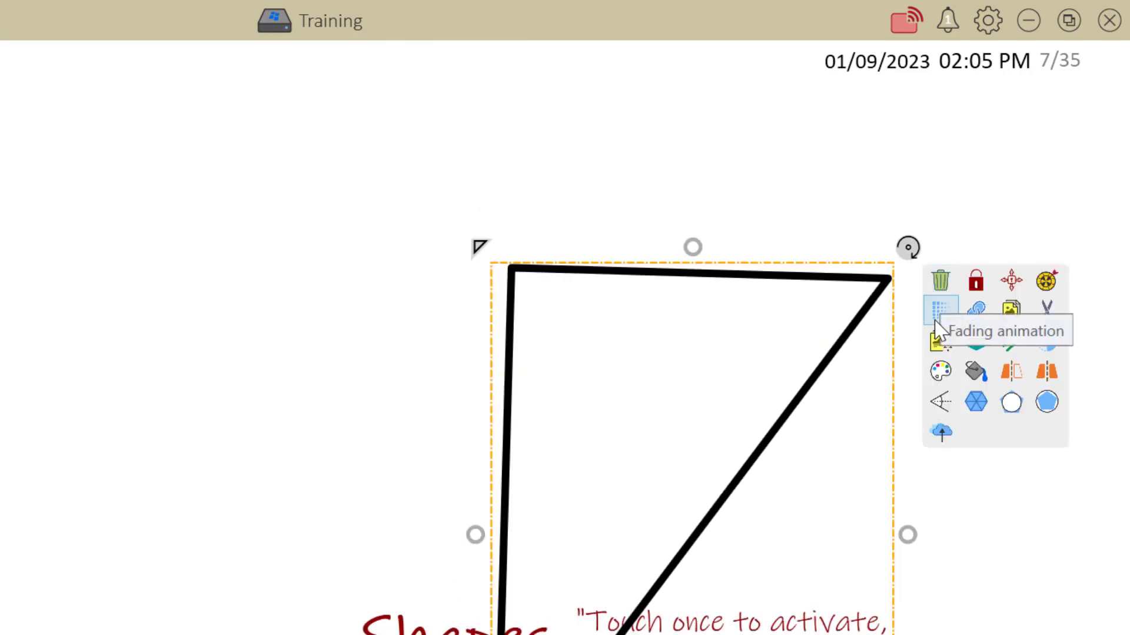
click(945, 404)
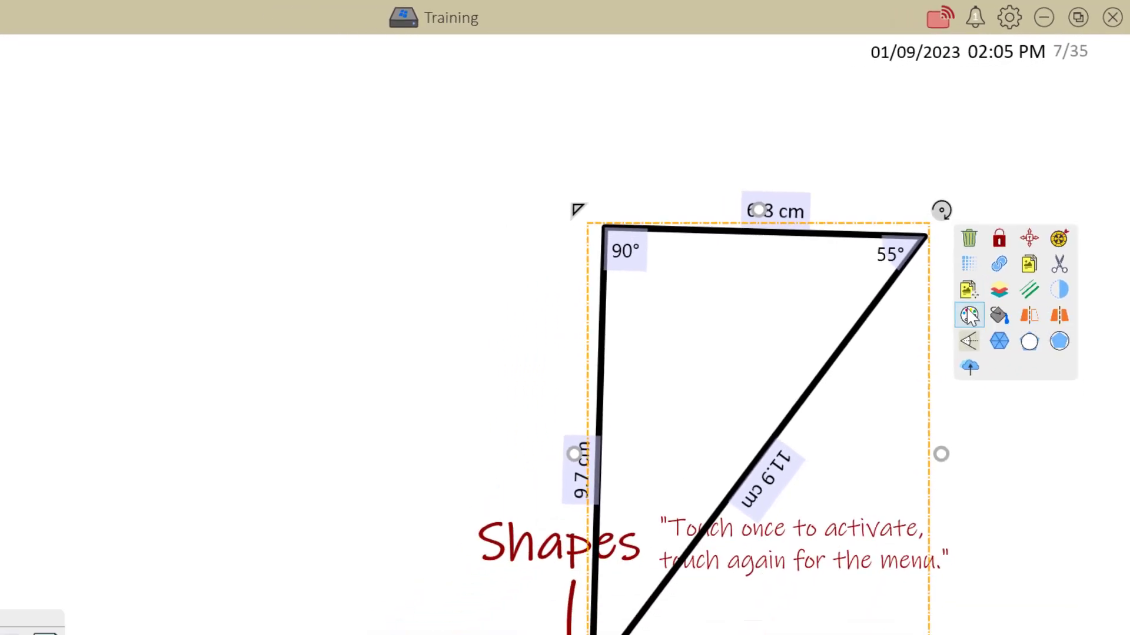
- Draw a purple 3D cone left of the triangle, closing the save-to-cloud browser without saving
click(678, 586)
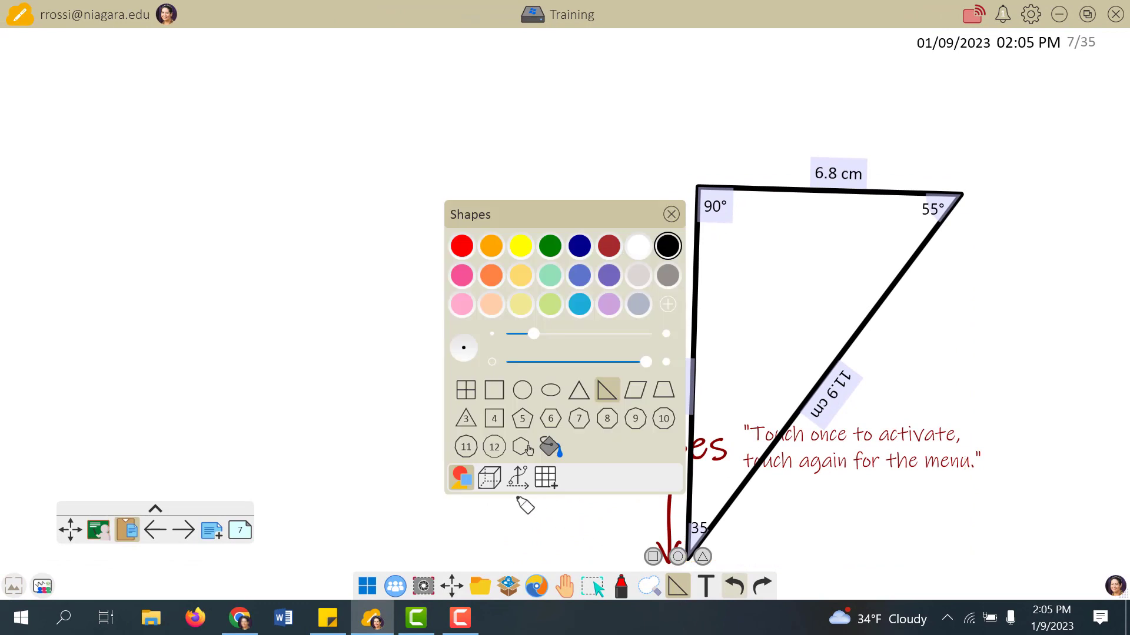
click(490, 479)
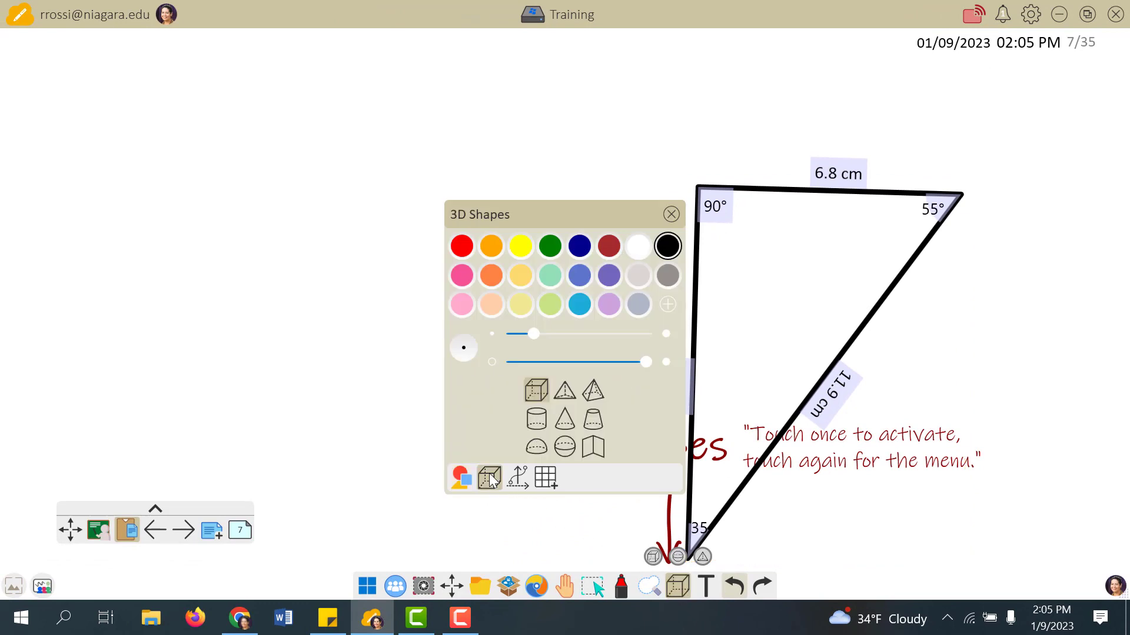
click(565, 423)
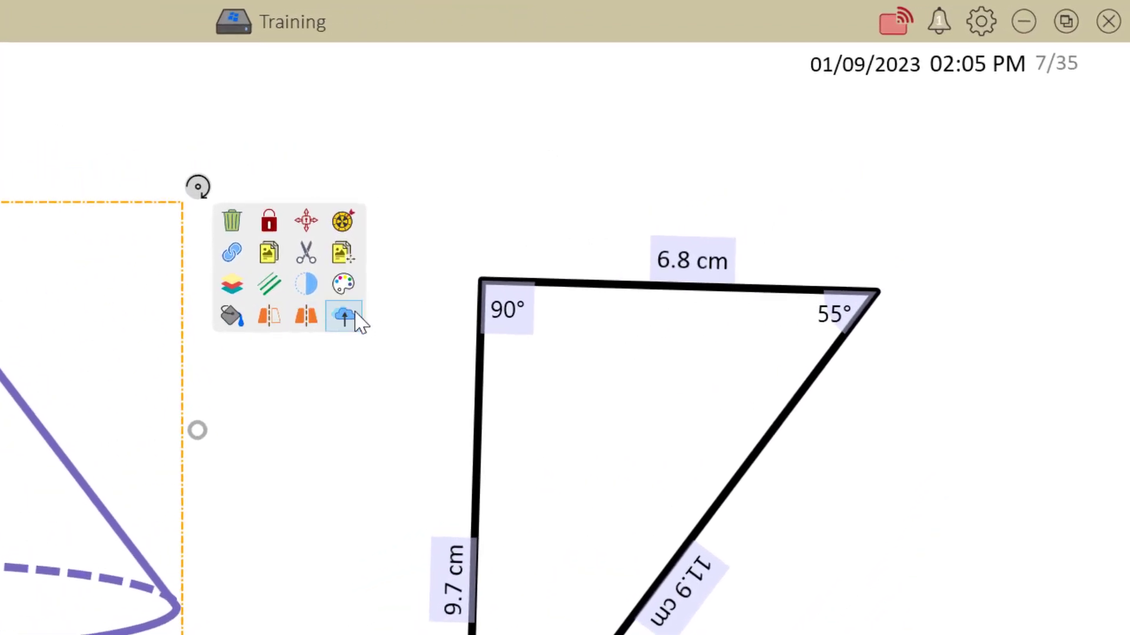
click(343, 317)
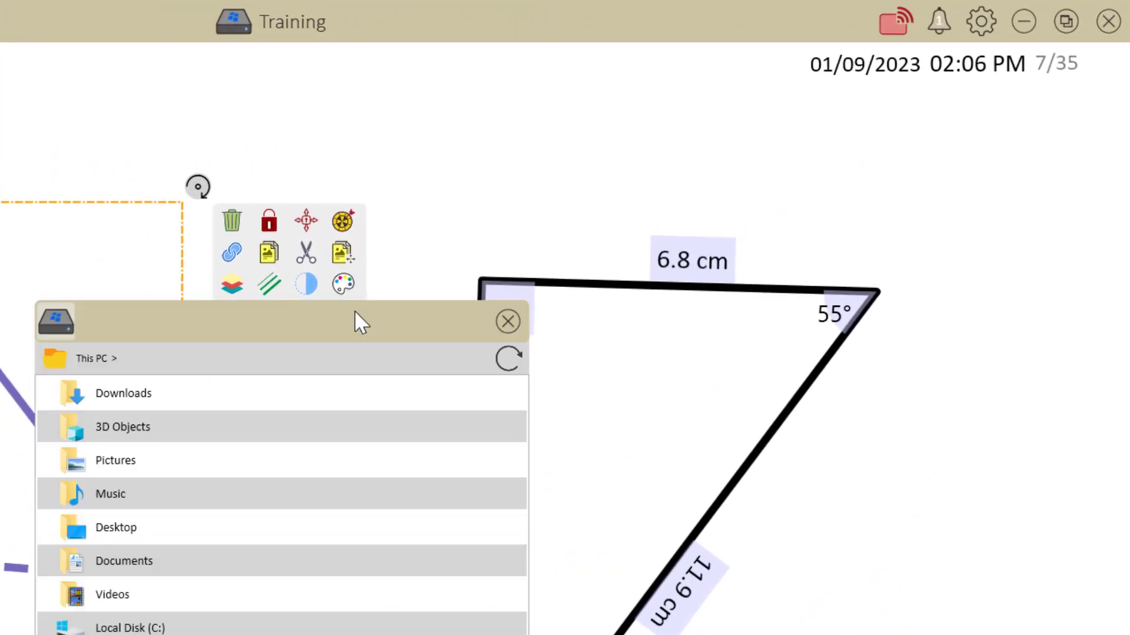
click(507, 322)
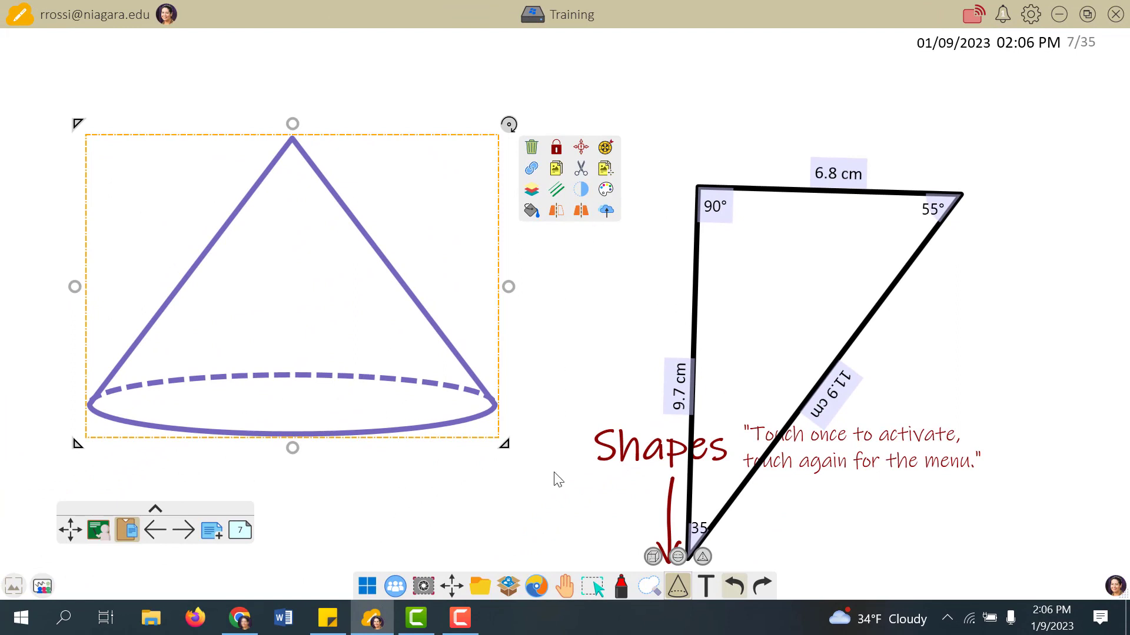
click(685, 591)
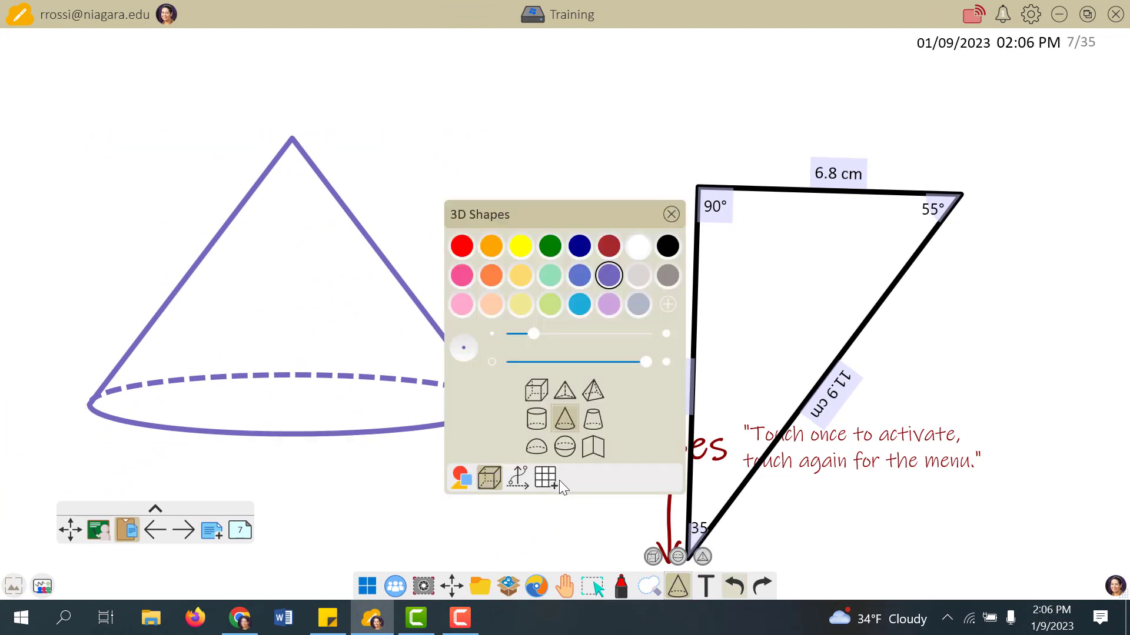
- Insert a purple 6×4 table on the Shapes page, then advance to page 8
click(540, 484)
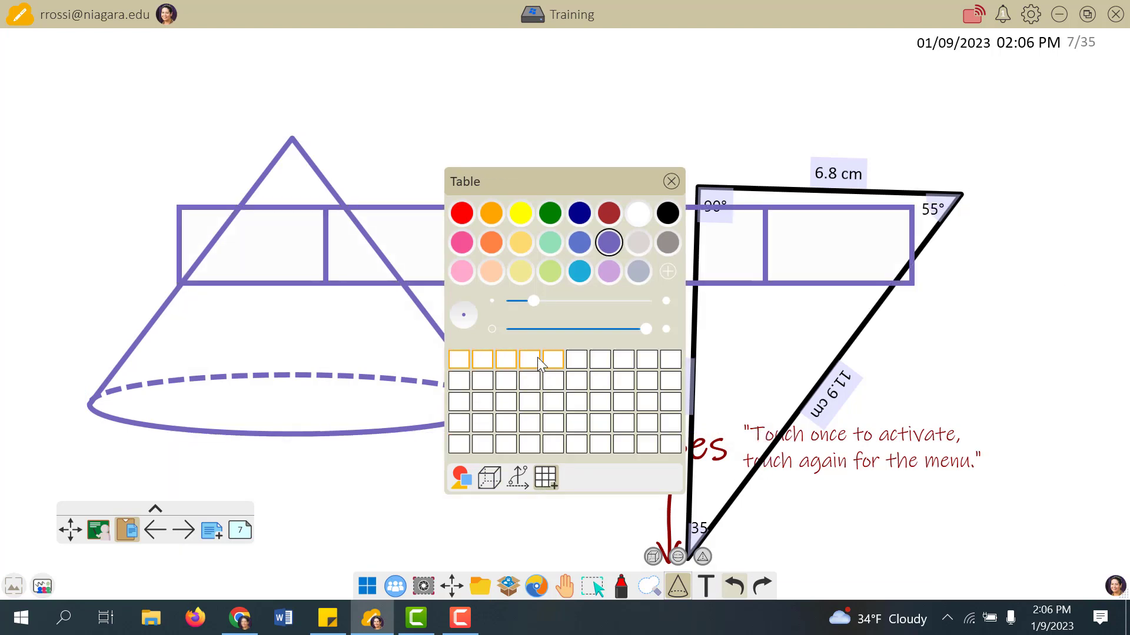
click(671, 182)
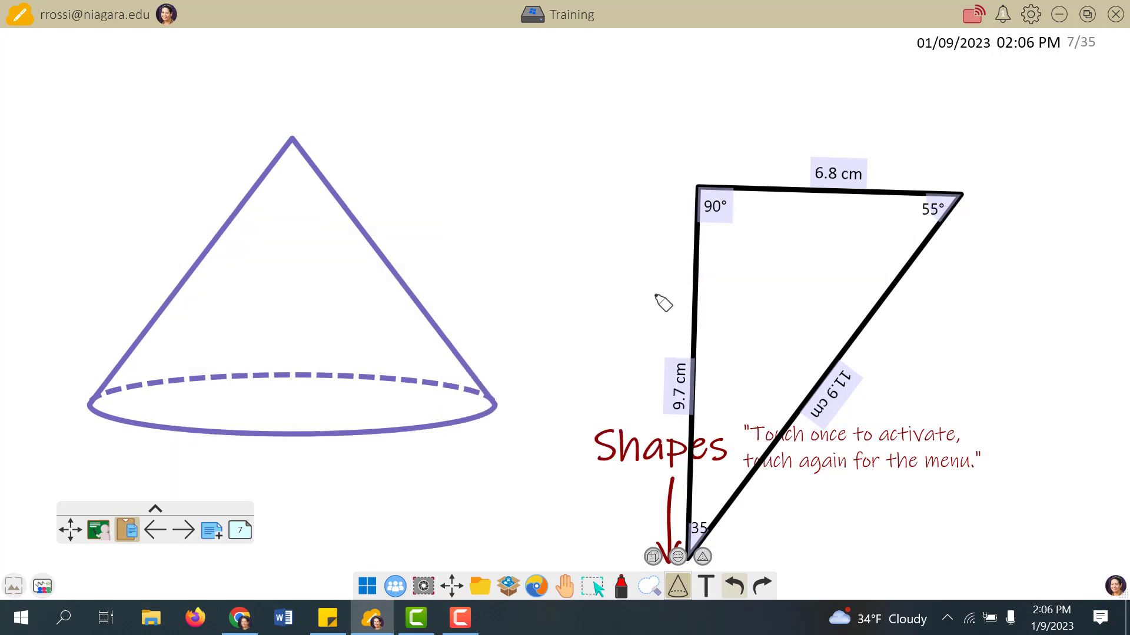
click(649, 586)
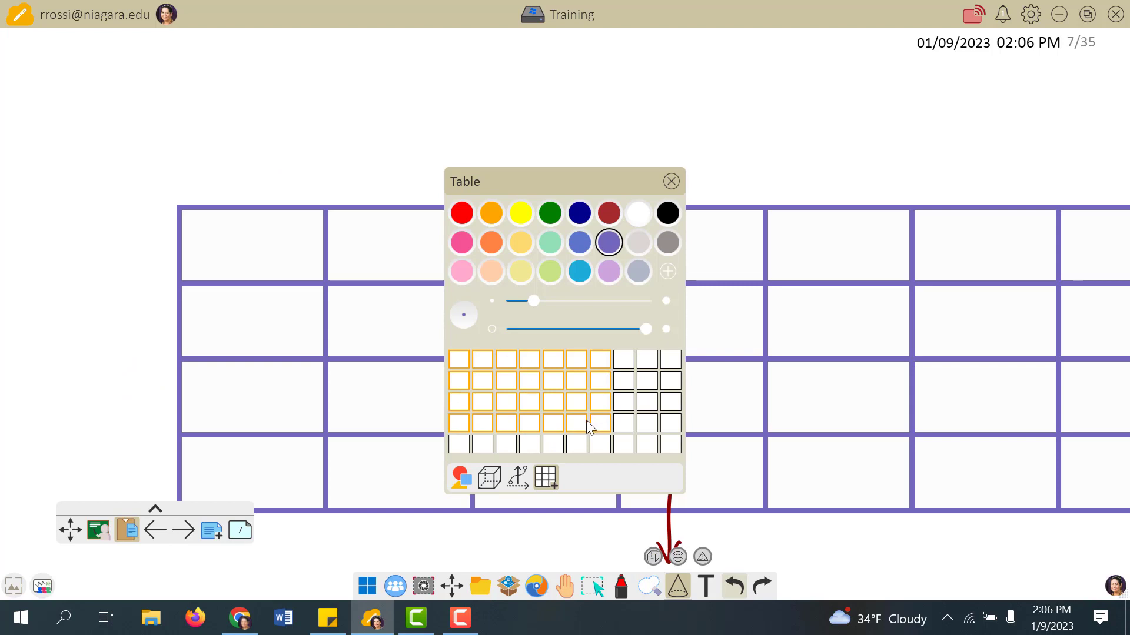
click(566, 424)
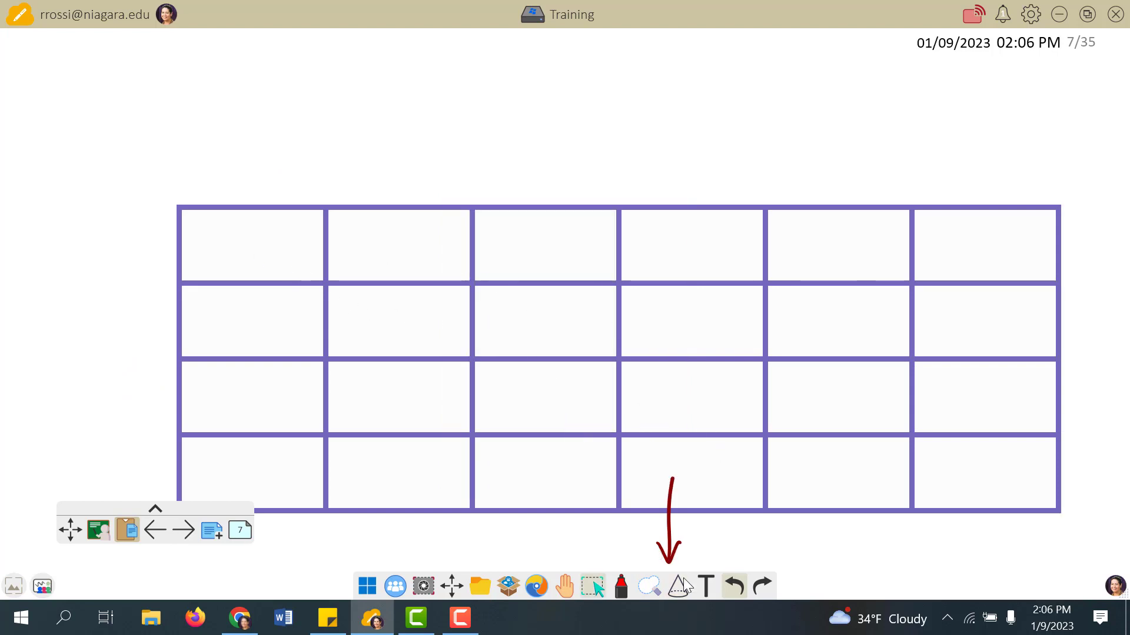
click(183, 530)
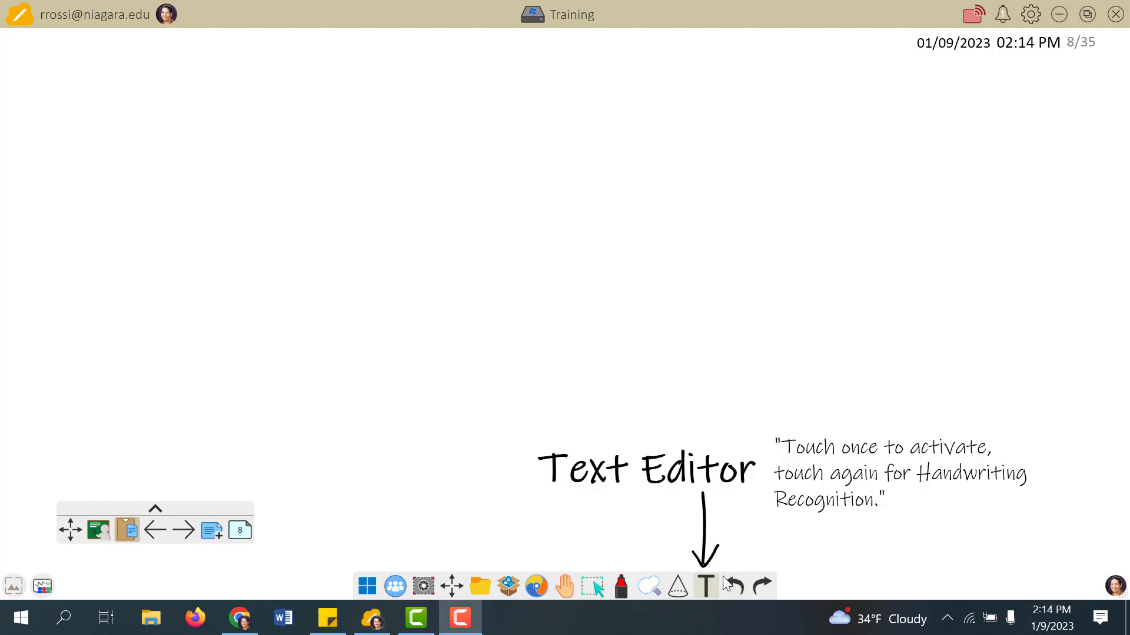
- Add 'Niagara University' as Open Sans 20 text mid-page and turn on handwriting recognition
click(541, 258)
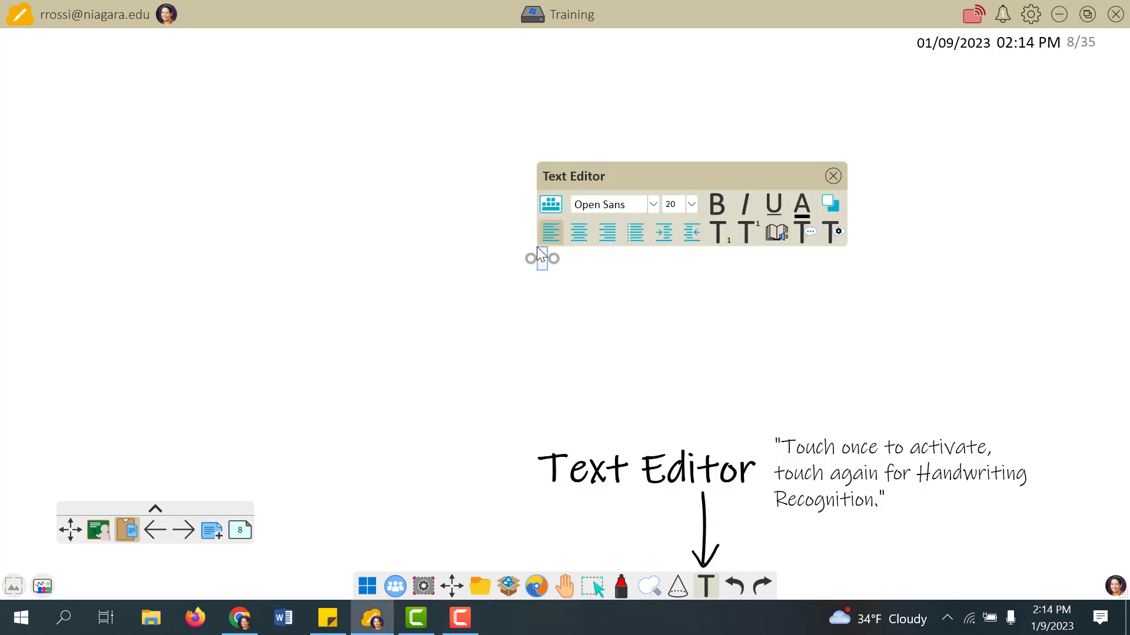
text(Niagara University)
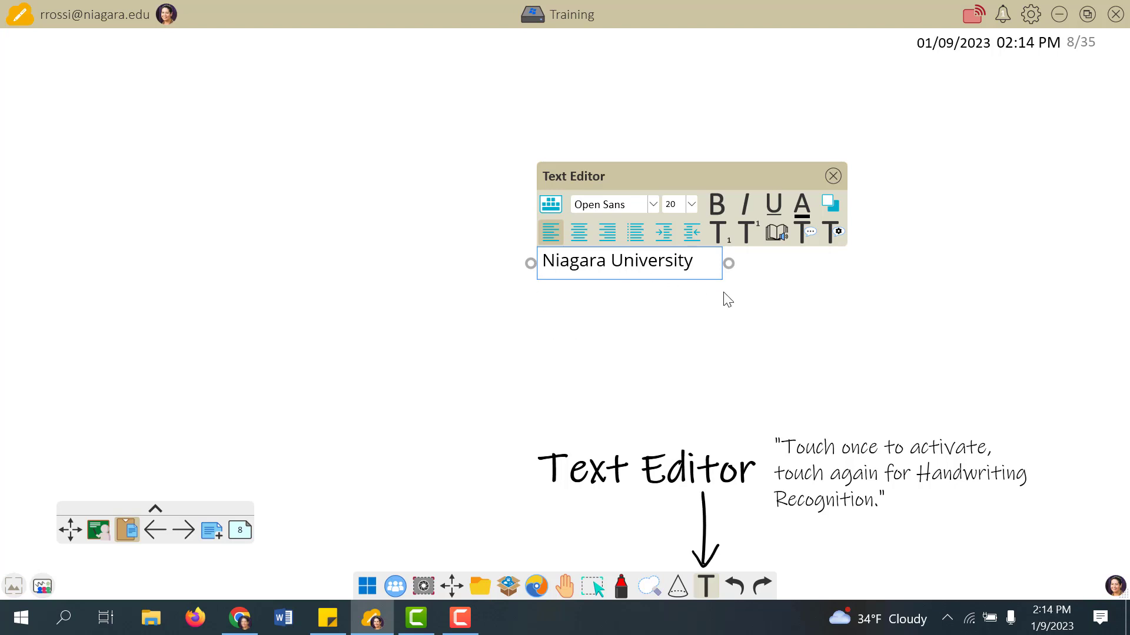
click(809, 233)
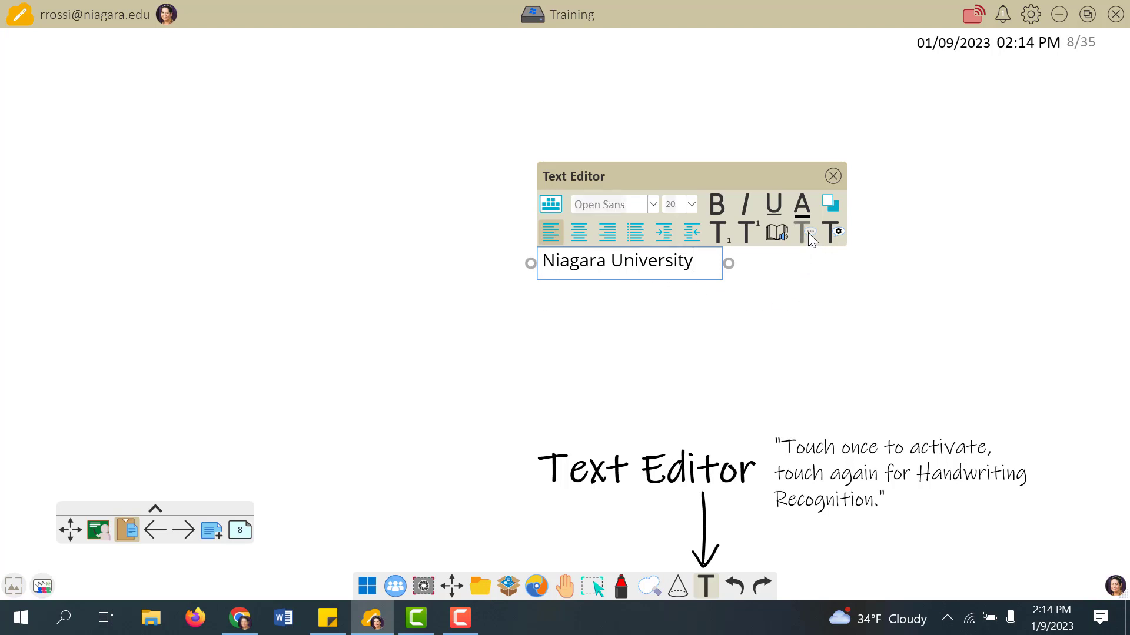
click(809, 236)
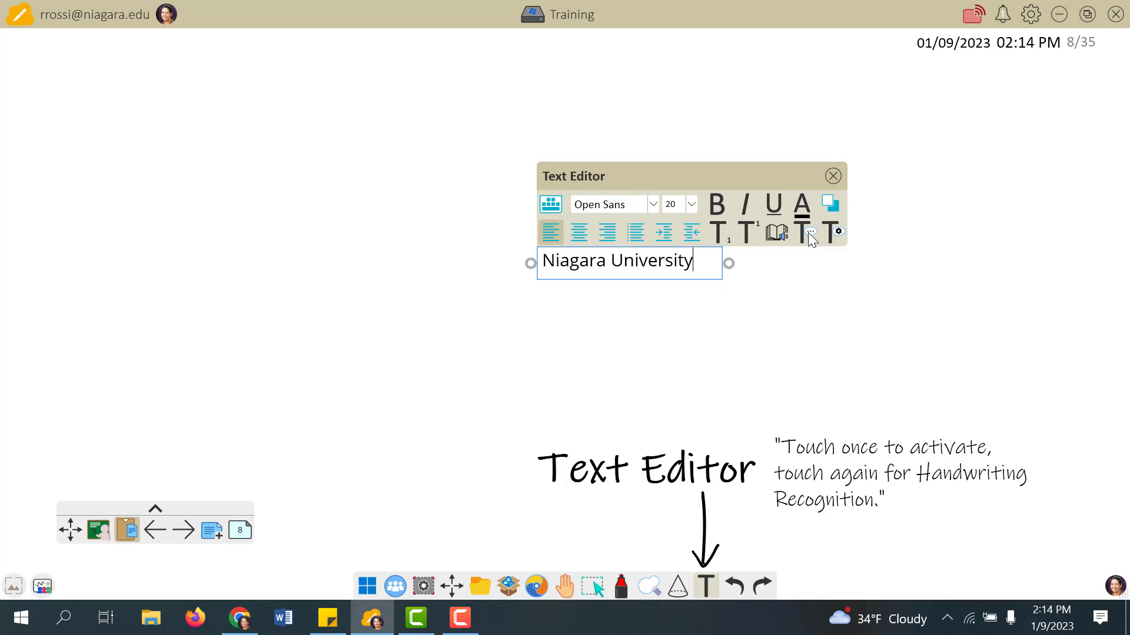
click(704, 585)
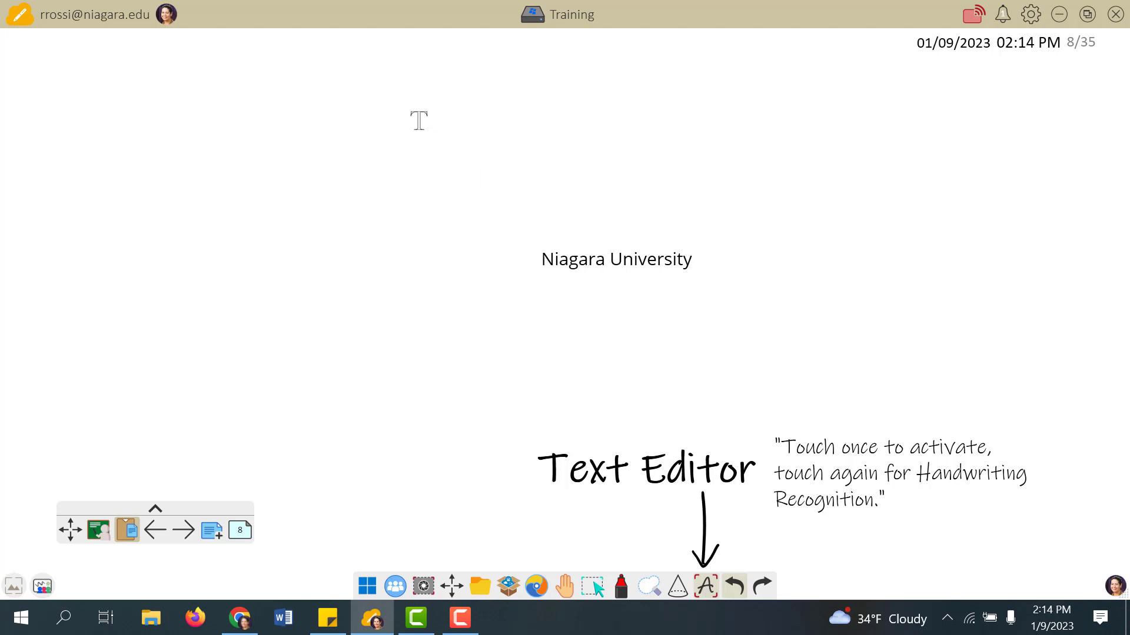
- Handwrite 'W' and 'Niagara', convert each to typed text, then go to page 9, Basic Tools
mouse_move(409, 111)
mouse_down()
mouse_move(430, 161)
mouse_move(461, 122)
mouse_move(494, 150)
mouse_move(564, 104)
mouse_up()
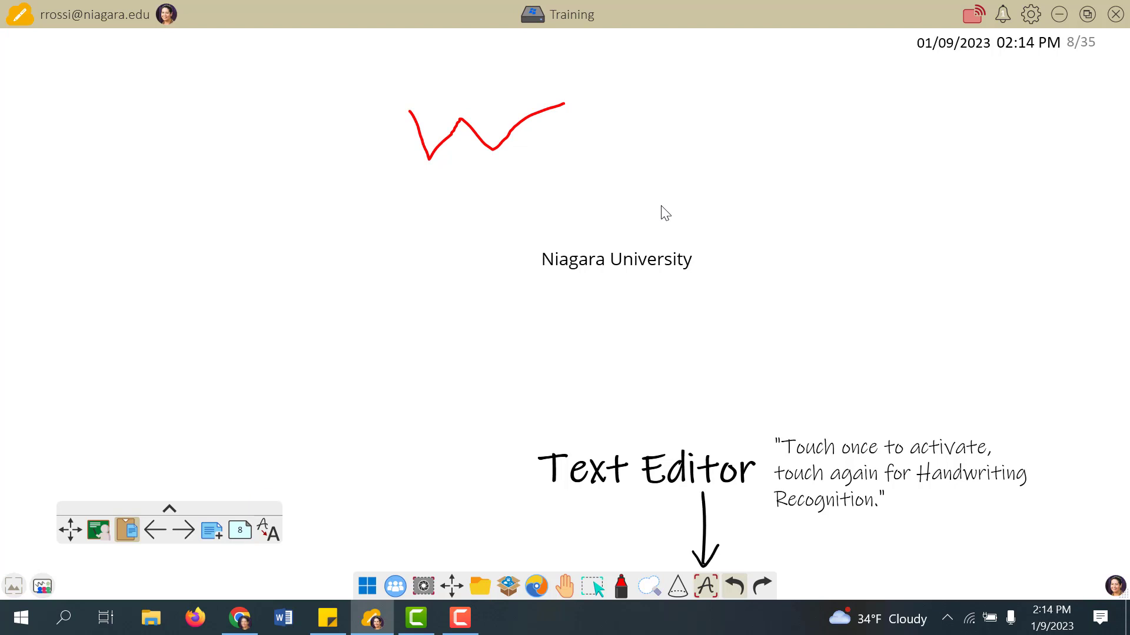
click(270, 537)
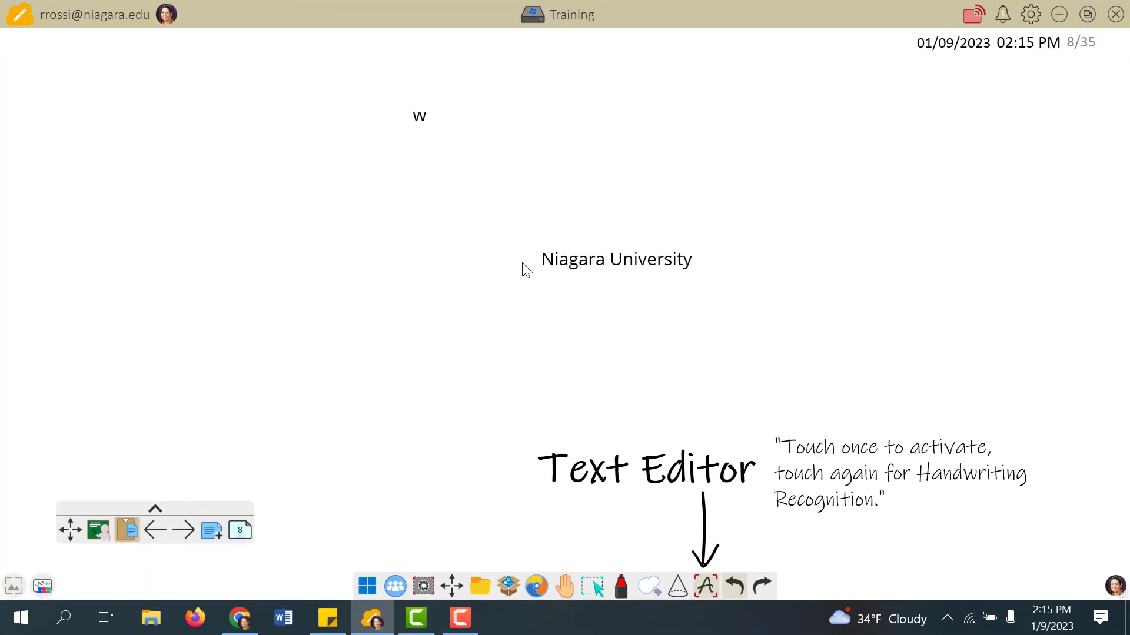
mouse_move(498, 154)
mouse_down()
mouse_move(522, 202)
mouse_move(551, 144)
mouse_up()
drag(565, 184, 584, 214)
click(559, 154)
drag(597, 170, 588, 186)
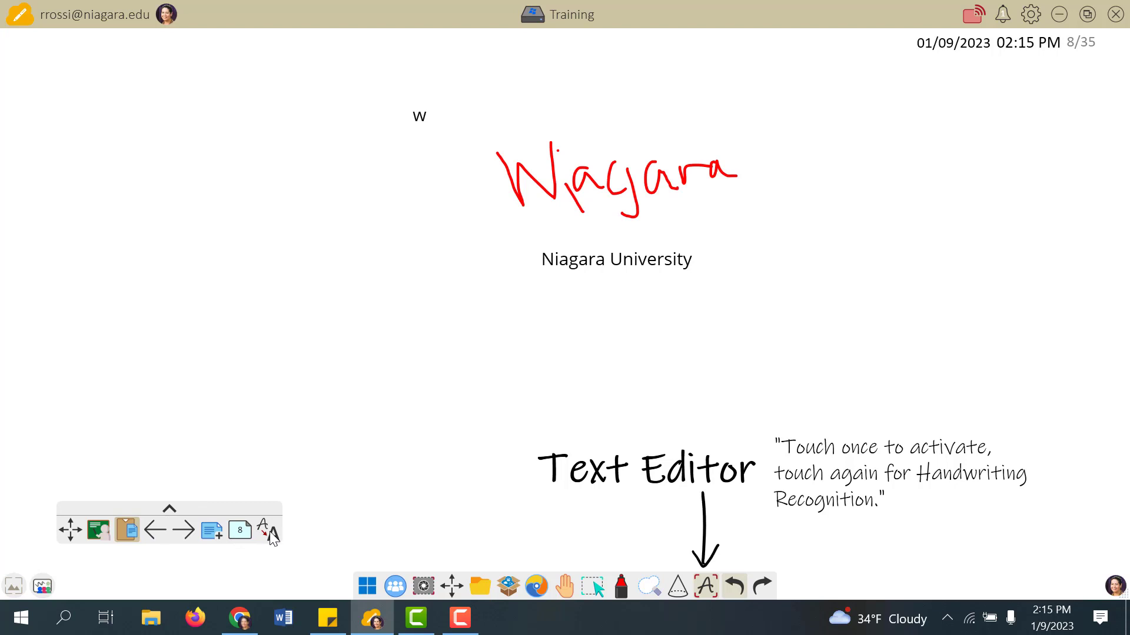
click(269, 534)
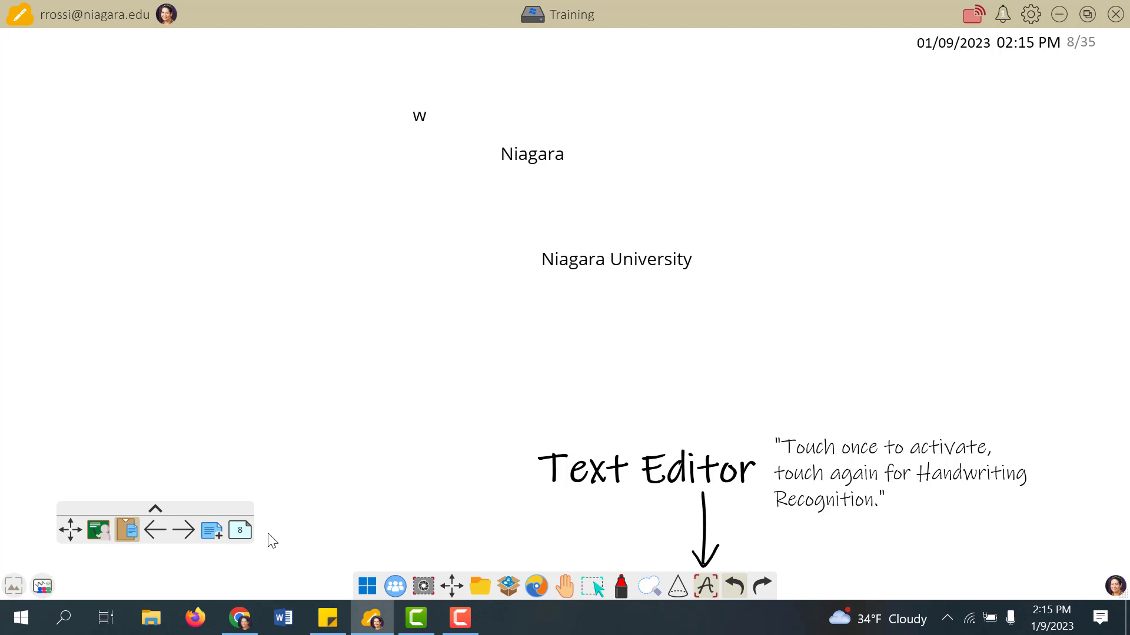
click(185, 531)
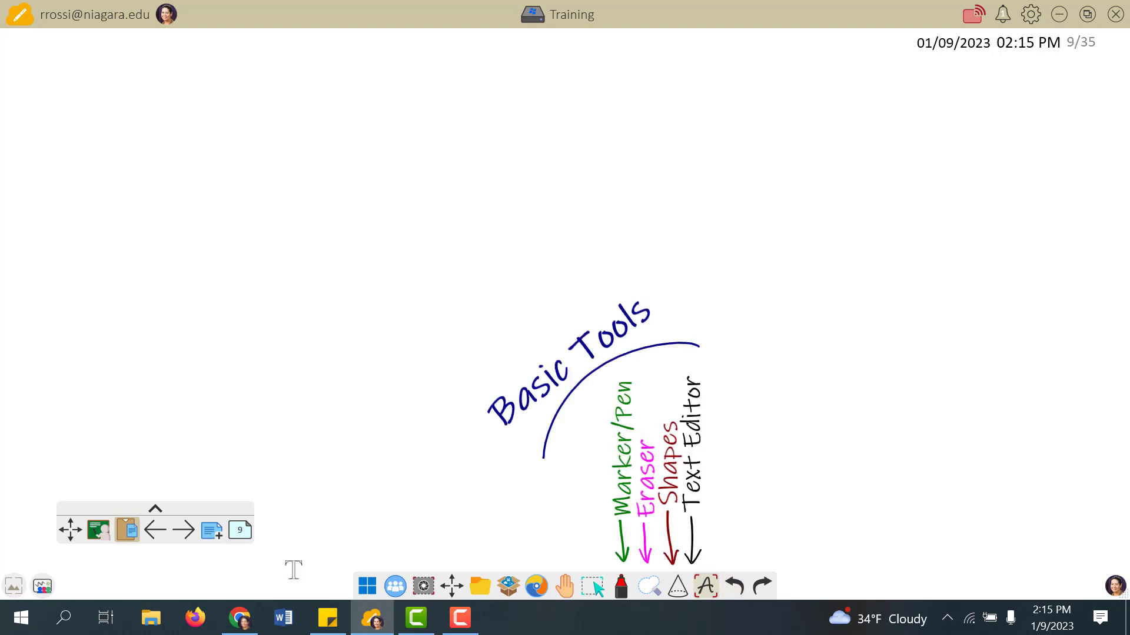